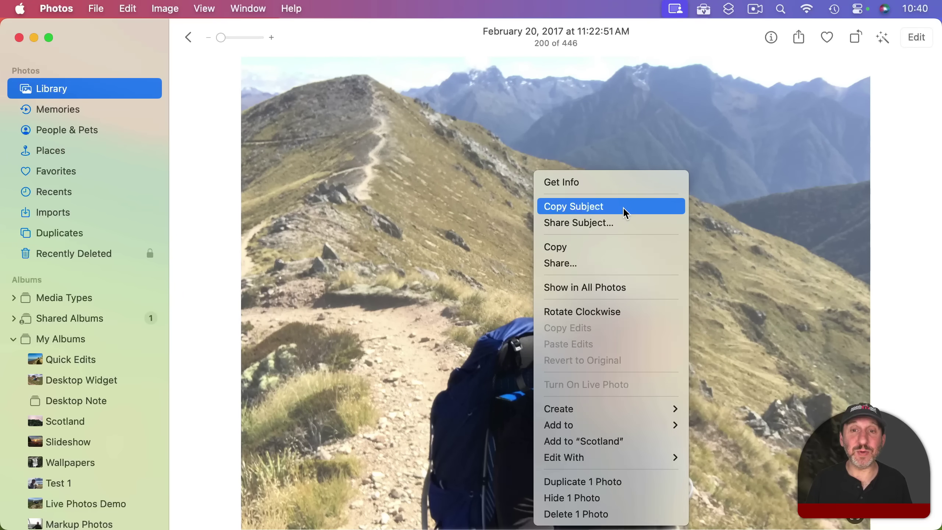
Copy the hiker as the isolated subject of the February 20, 2017 mountain trail photo
click(593, 206)
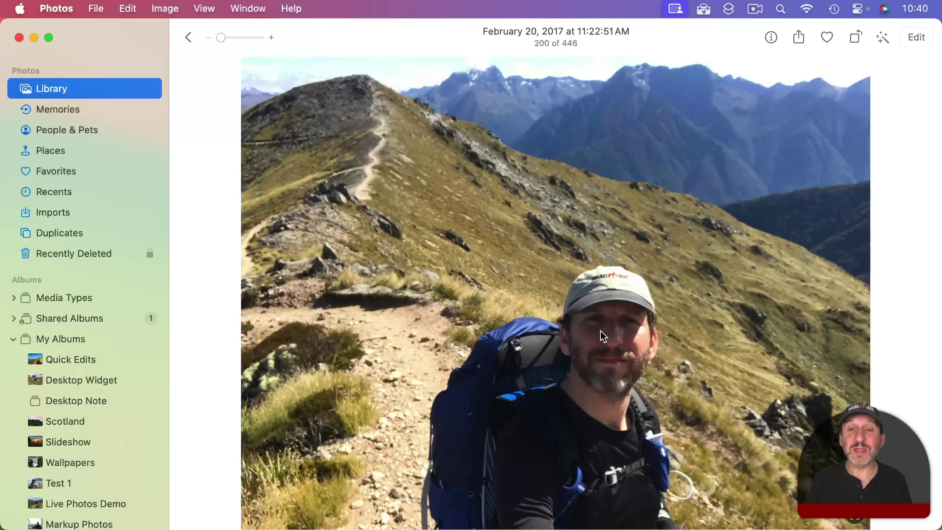
right_click(286, 114)
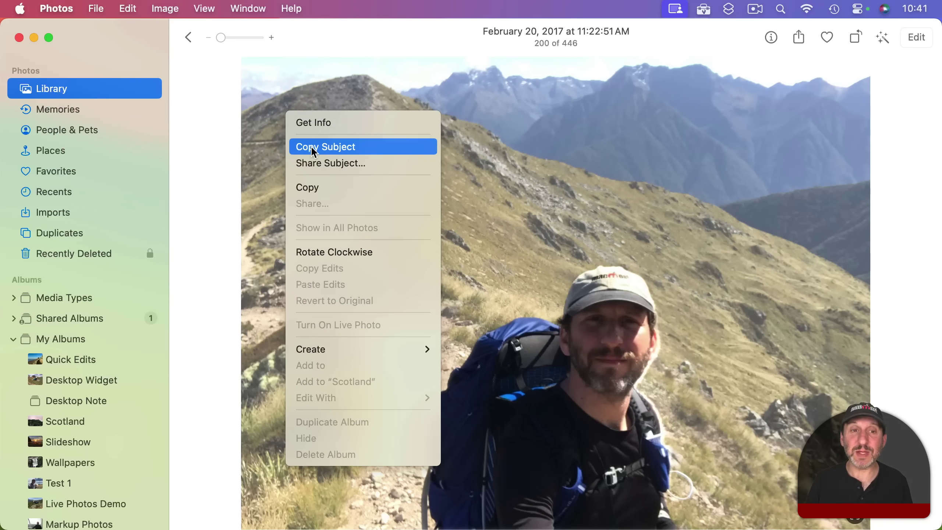
click(312, 148)
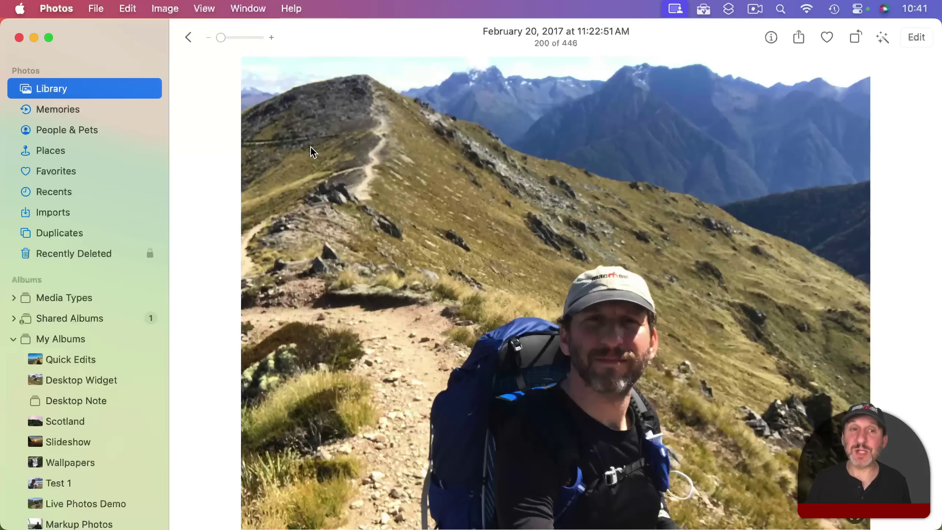
Open the "Clouds over the lake below" photo from the library and send it to Preview for editing
click(188, 36)
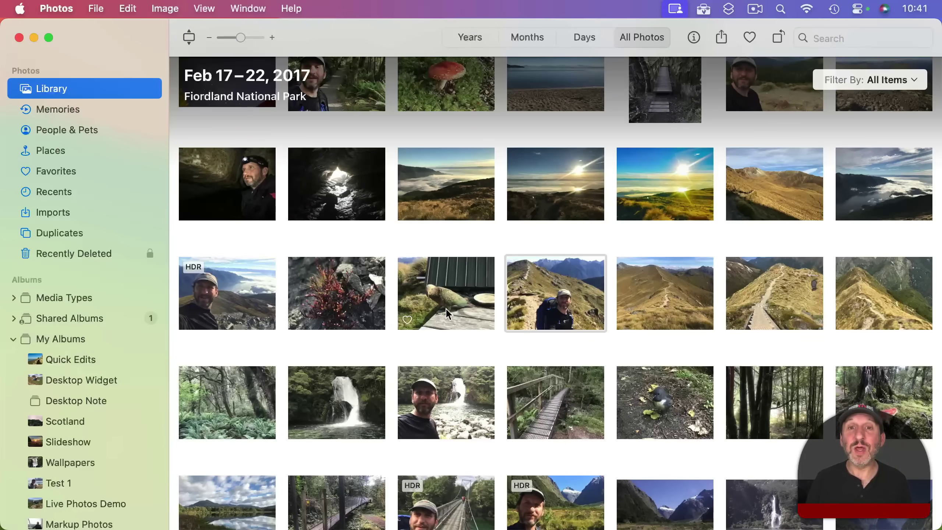
double_click(449, 196)
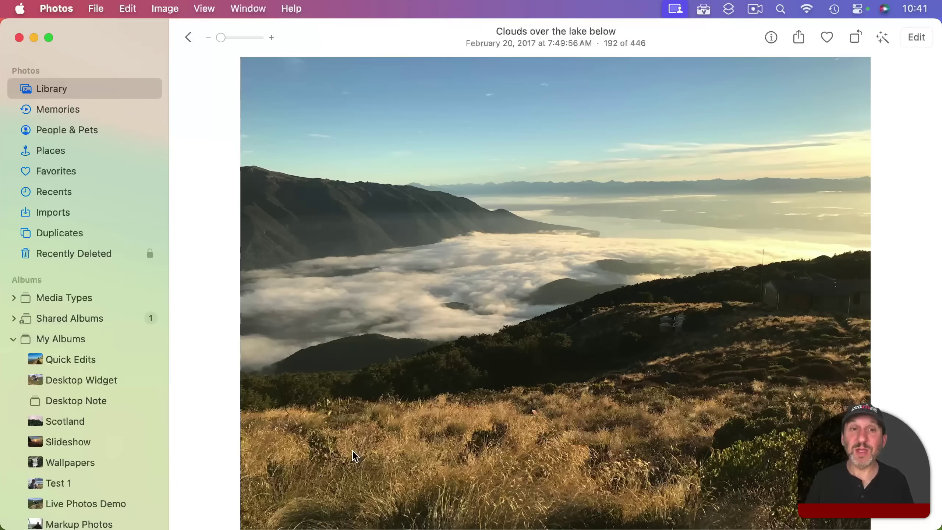
click(914, 37)
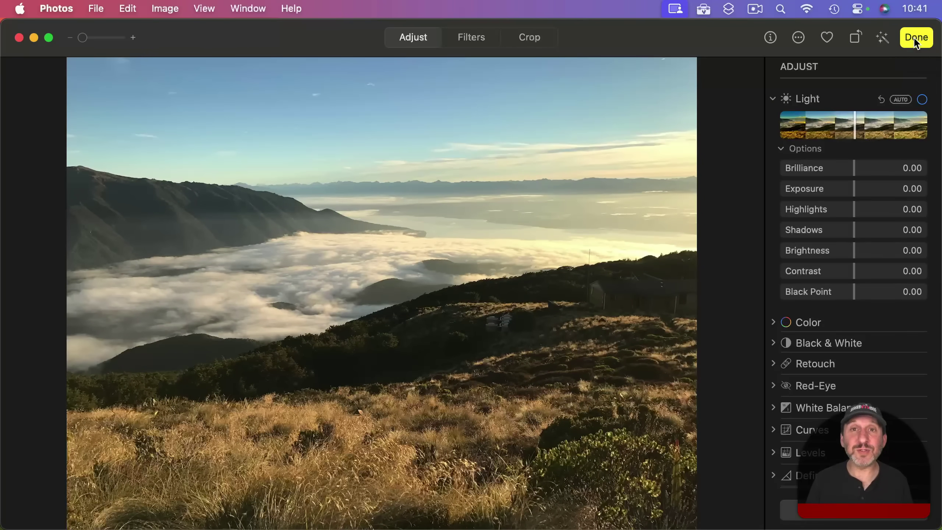
click(914, 39)
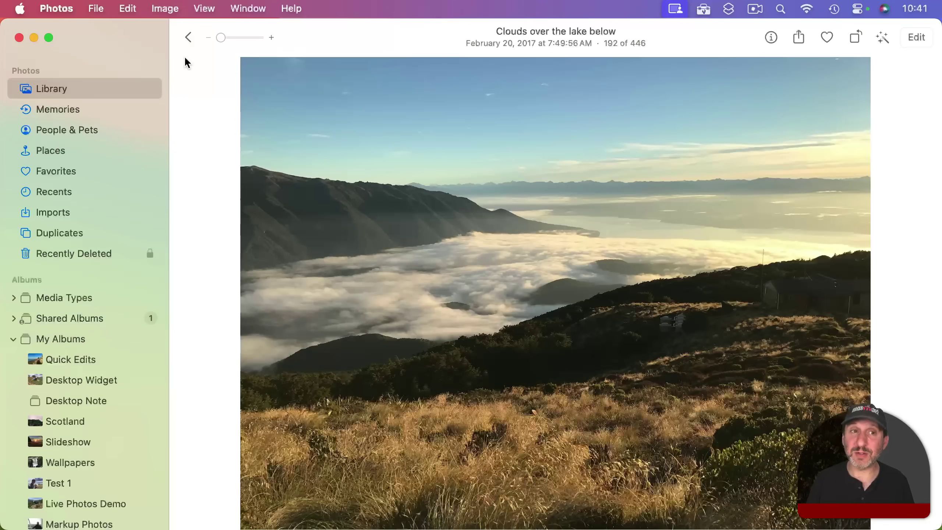
click(166, 8)
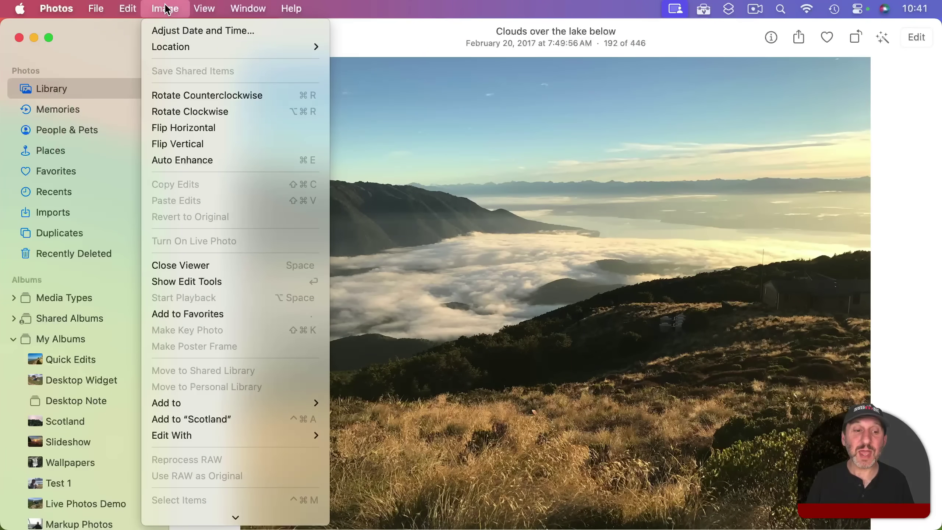
mouse_move(184, 439)
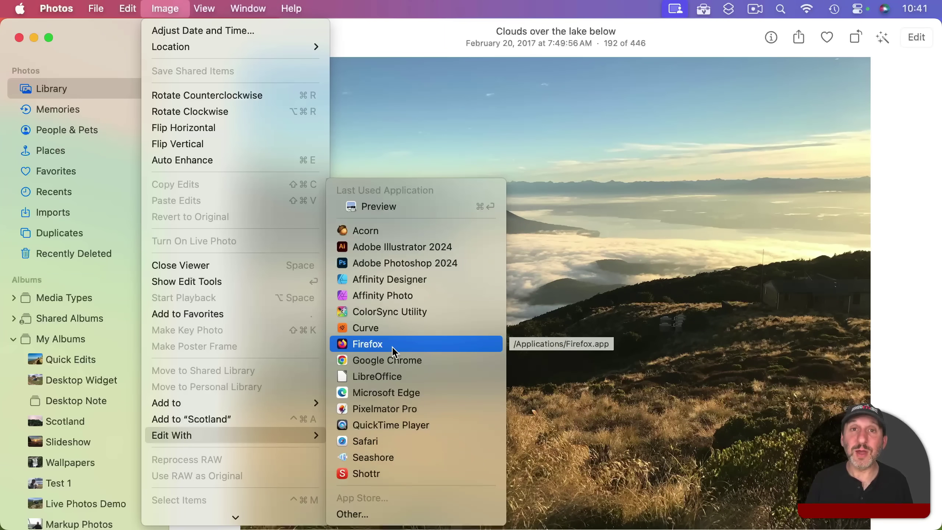
click(387, 211)
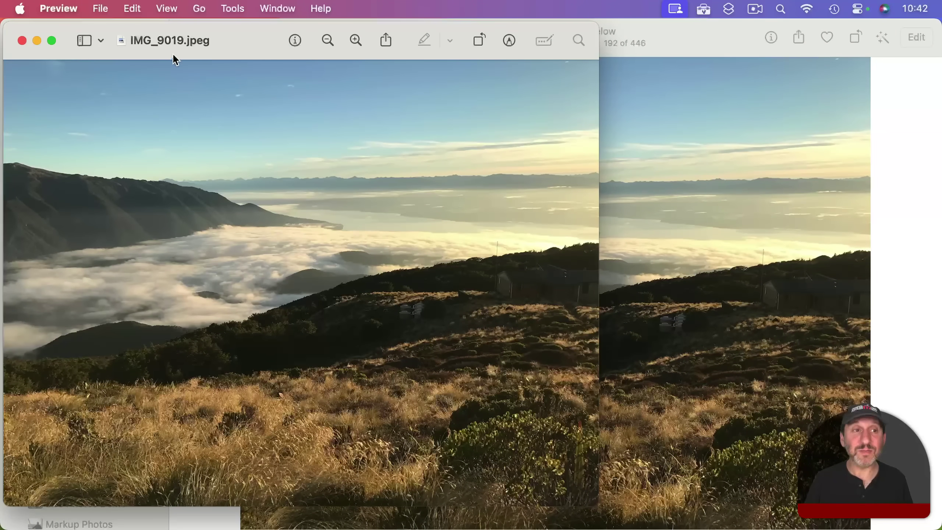
Paste the copied hiker into IMG_9019.jpeg and place him in the lower-left corner of the landscape
click(134, 11)
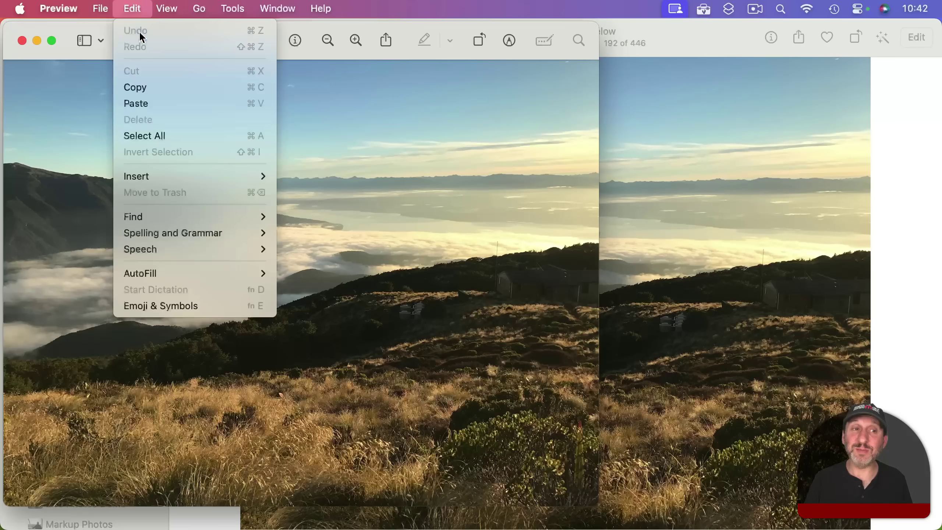
click(147, 101)
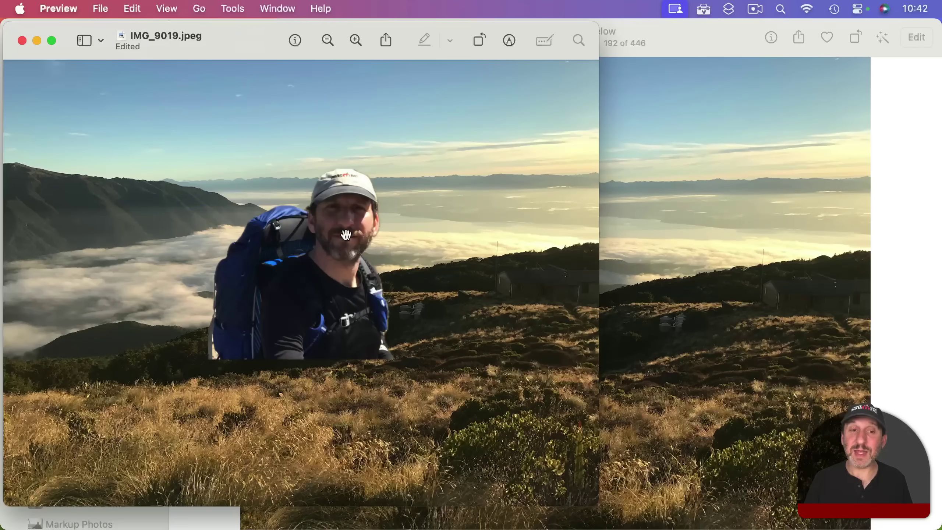
drag(344, 234, 422, 203)
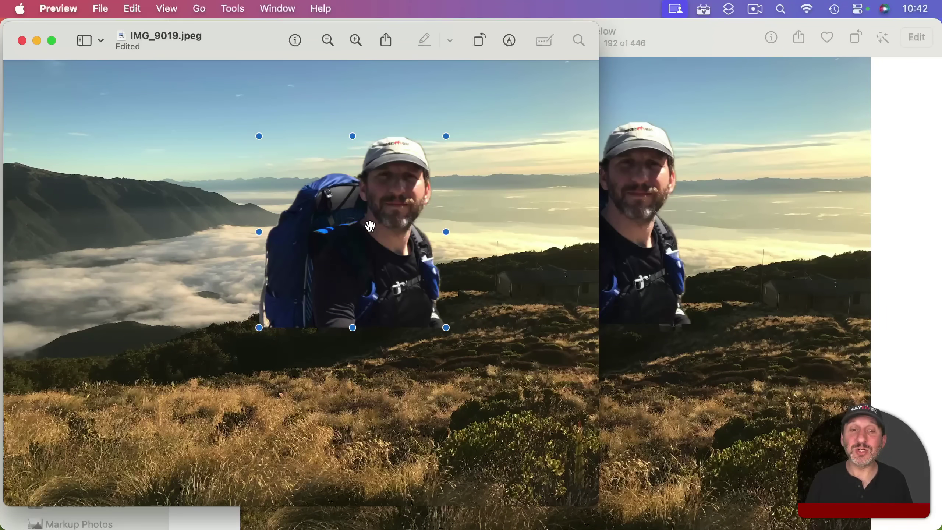
drag(369, 226, 155, 406)
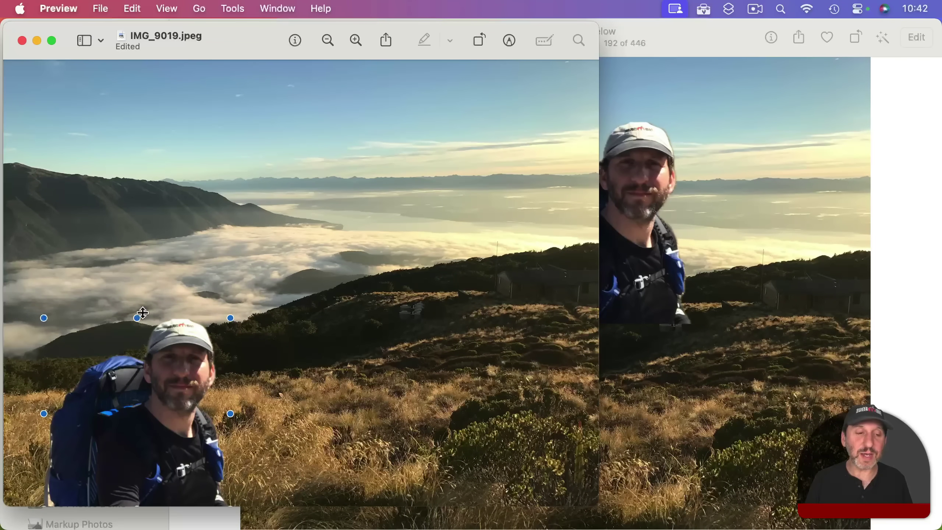
Enlarge the pasted hiker to nearly half the image width and adjust his position along the bottom edge
drag(137, 318, 142, 285)
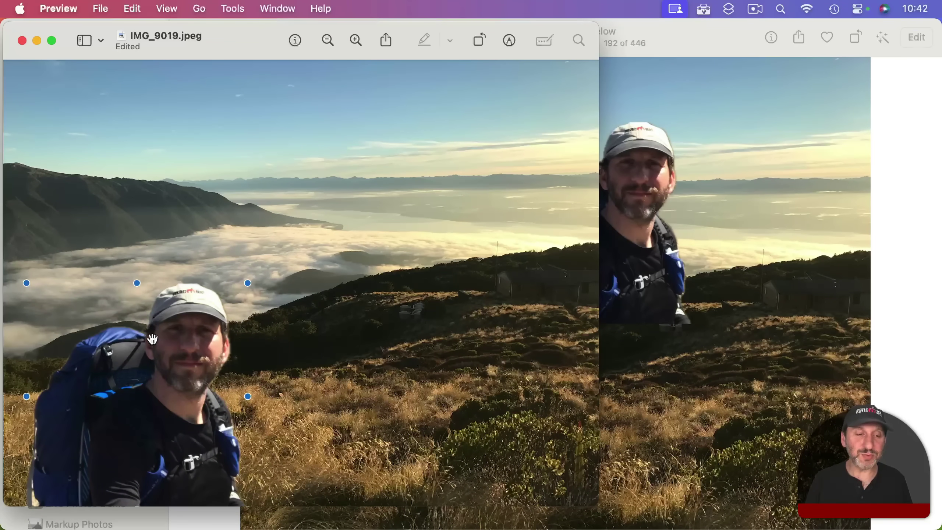
drag(152, 339, 157, 343)
drag(140, 282, 141, 231)
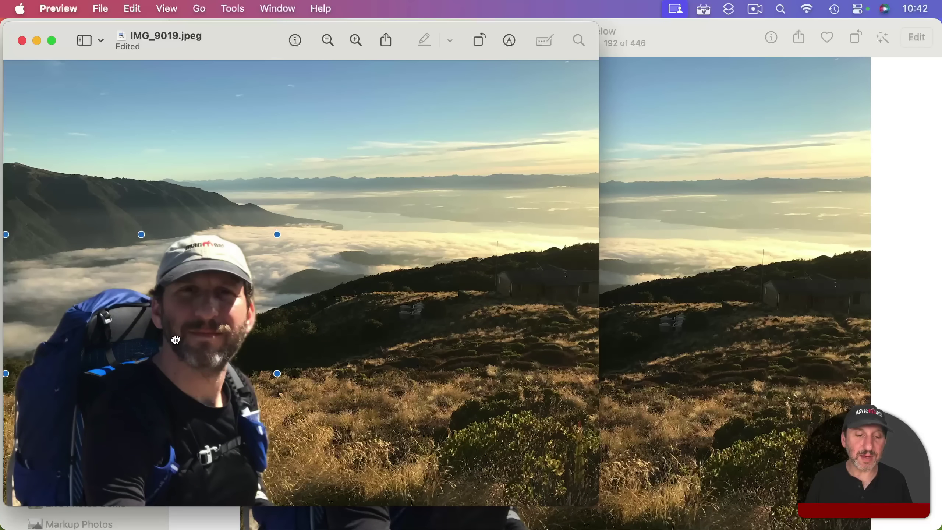
drag(175, 335, 185, 338)
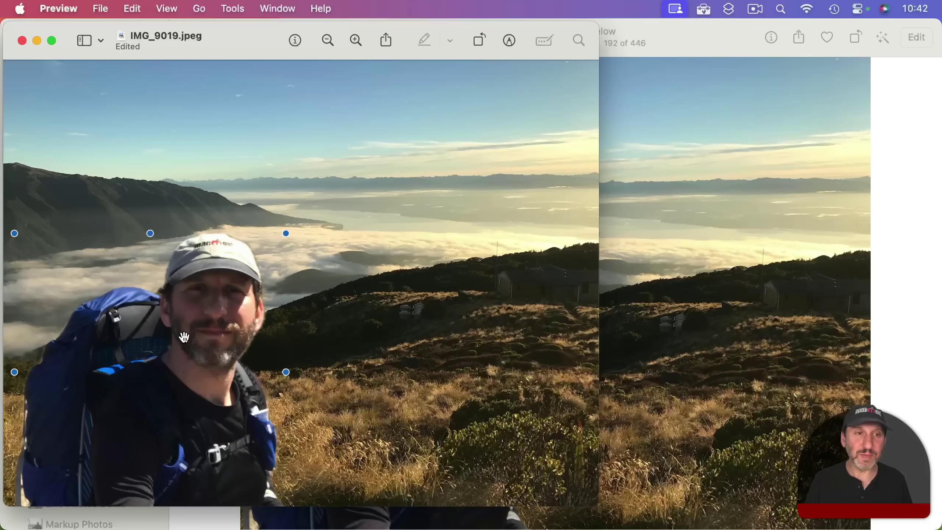
Compare the composite with the version in Photos, then save IMG_9019.jpeg and close it
drag(234, 42, 812, 38)
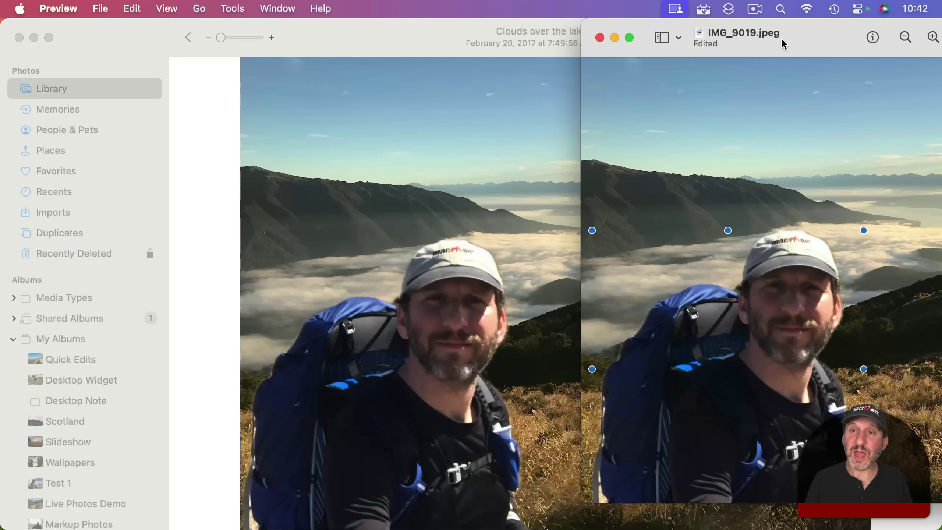
drag(809, 37, 247, 11)
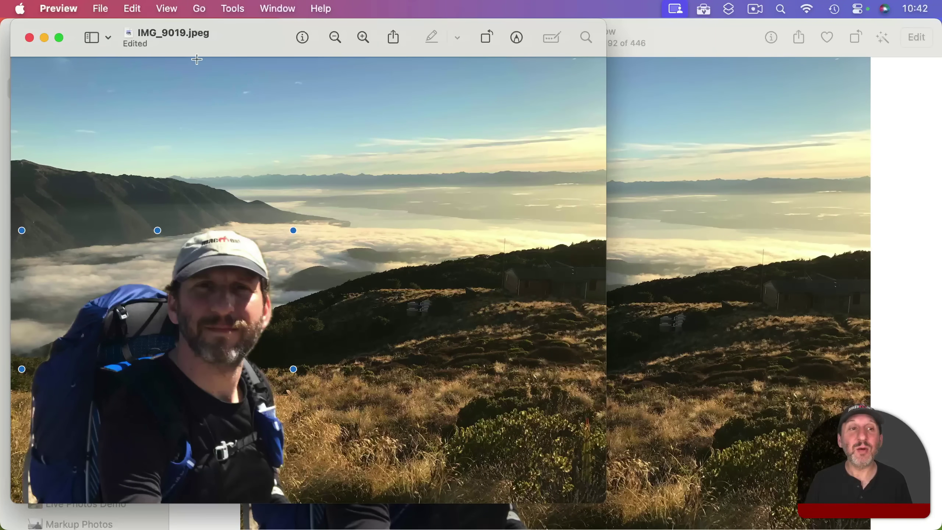
click(98, 8)
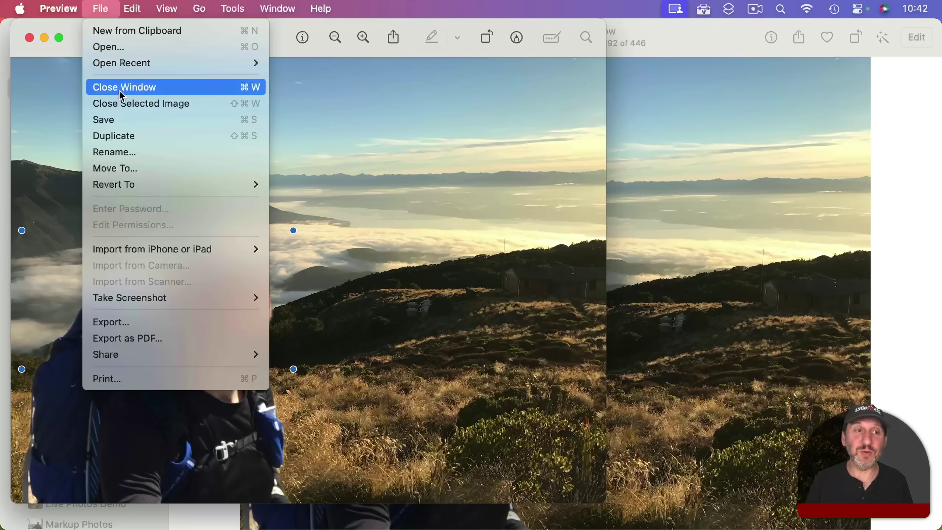
click(118, 121)
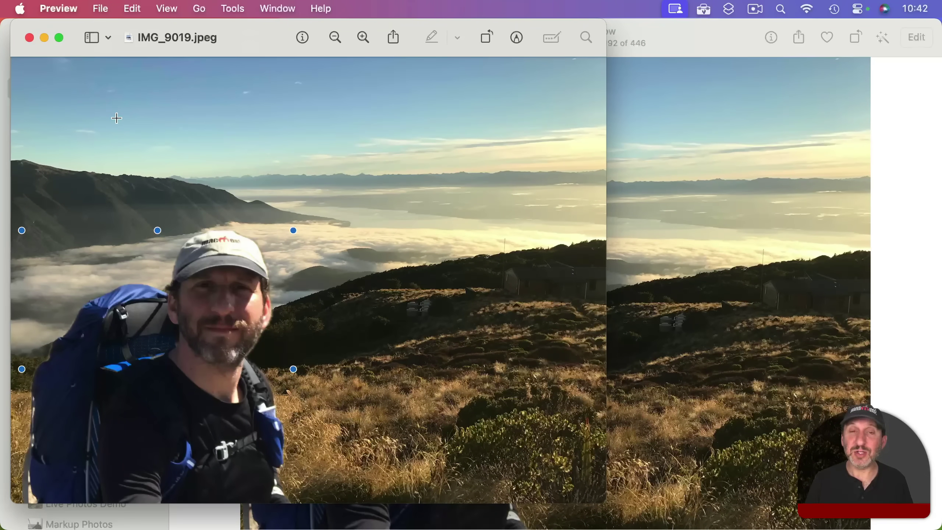
click(30, 36)
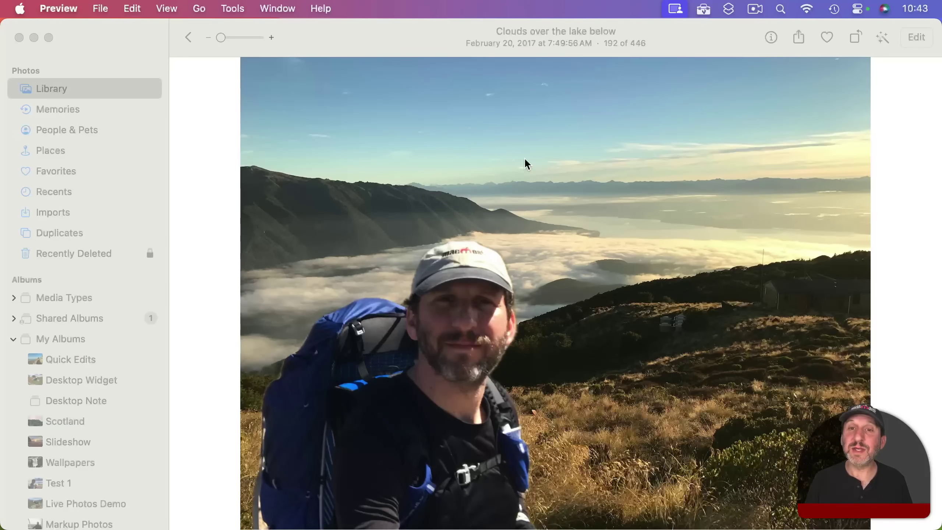
Reopen the saved composite in Preview to check how the pasted hiker was stored, and close it again
click(496, 172)
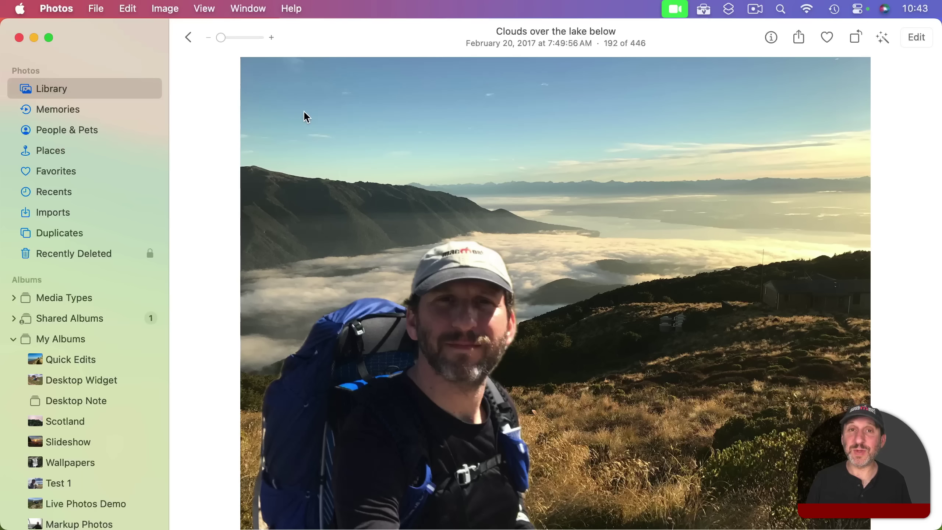
click(165, 8)
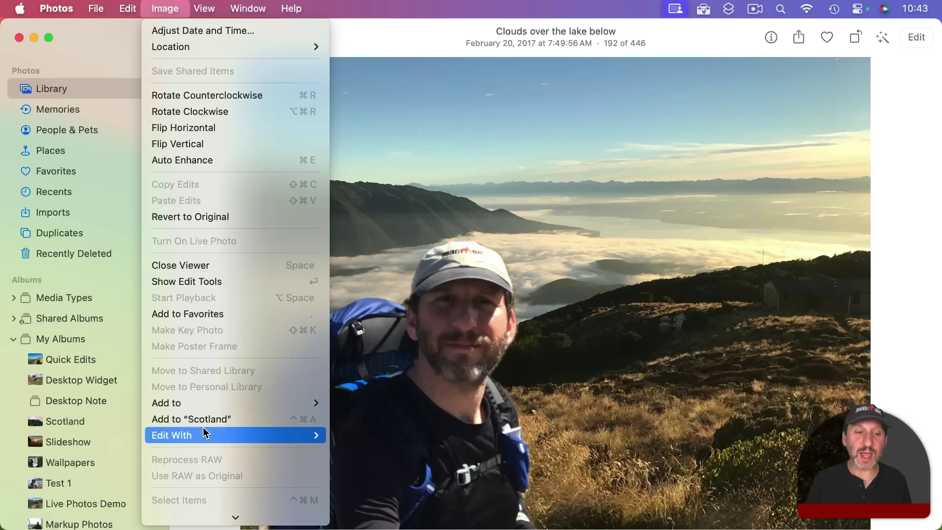
mouse_move(204, 434)
click(399, 207)
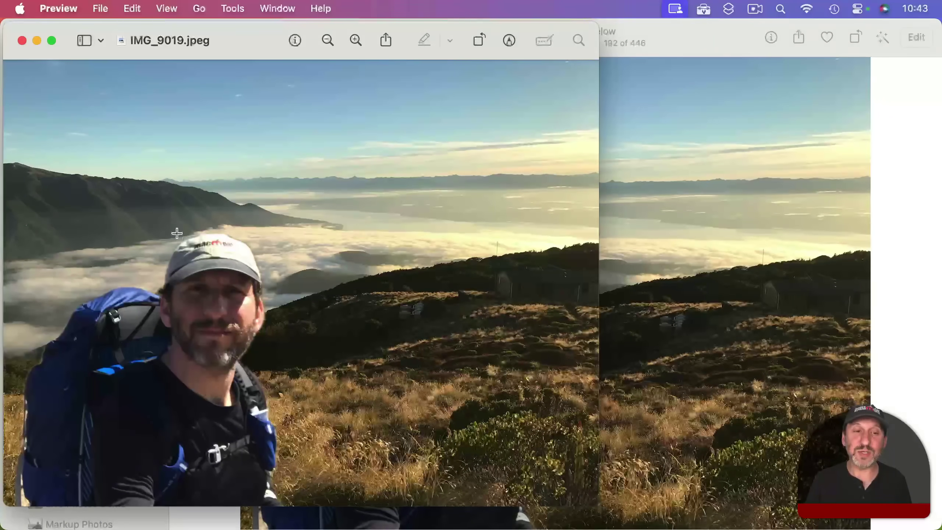
click(22, 40)
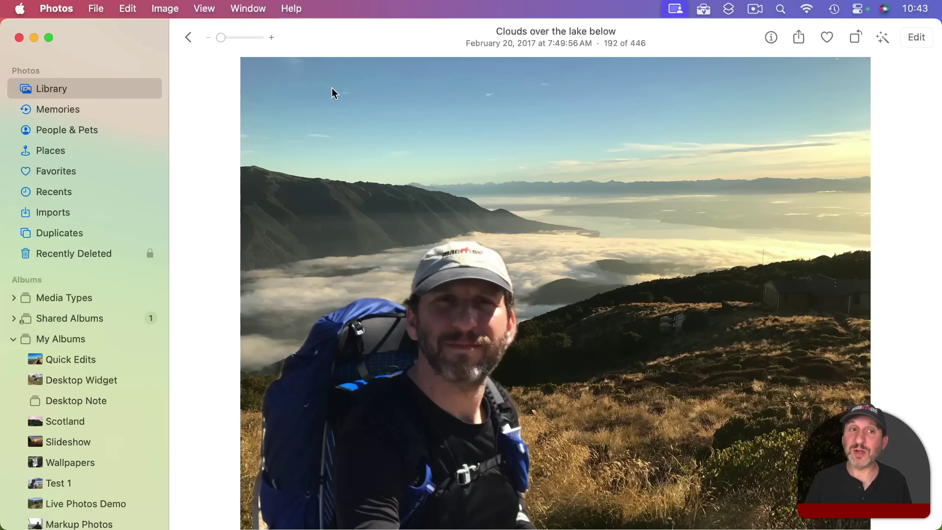
Revert the "Clouds over the lake below" photo to its original version
click(185, 37)
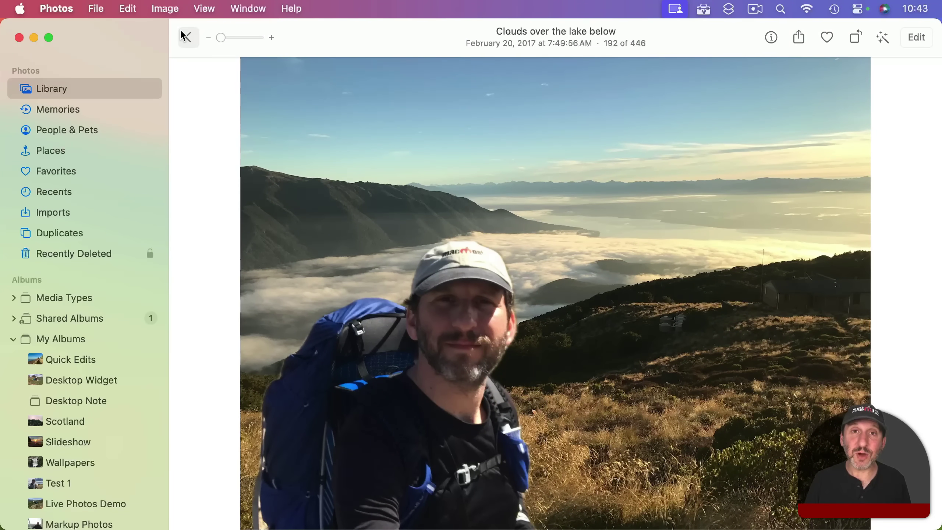
click(176, 7)
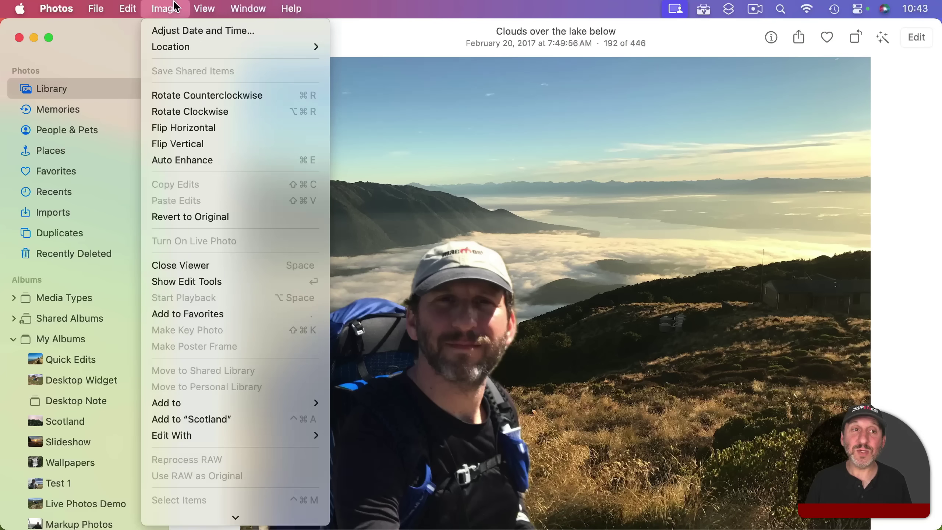
click(195, 213)
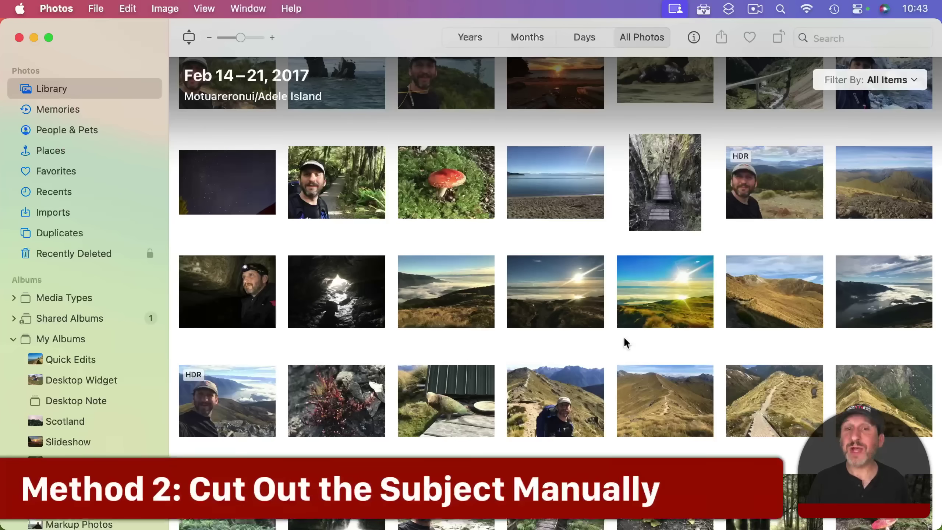
Open the hiker photo on the mountain trail from the library again and copy its subject
click(563, 400)
double_click(563, 399)
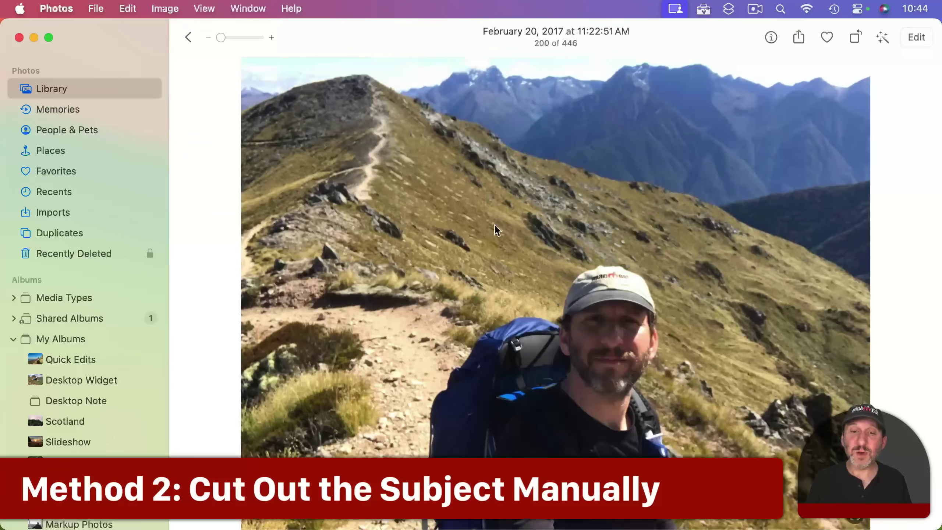
right_click(355, 153)
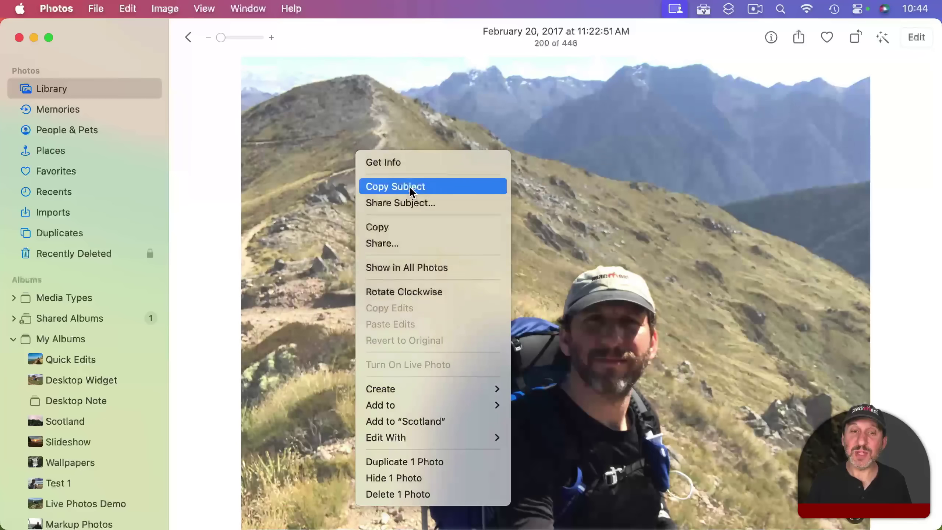
click(409, 186)
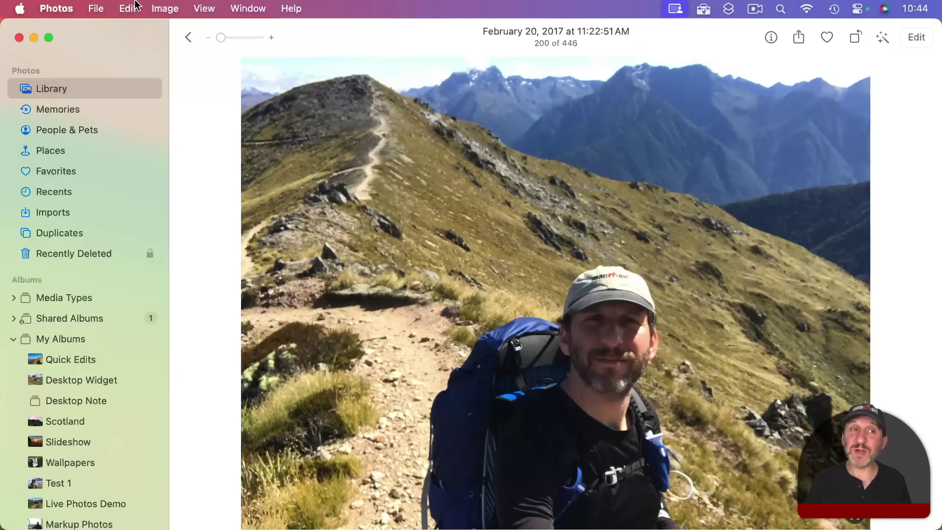
Open the hiker photo in Preview for editing and bring up its options for copying the subject
click(164, 8)
mouse_move(217, 427)
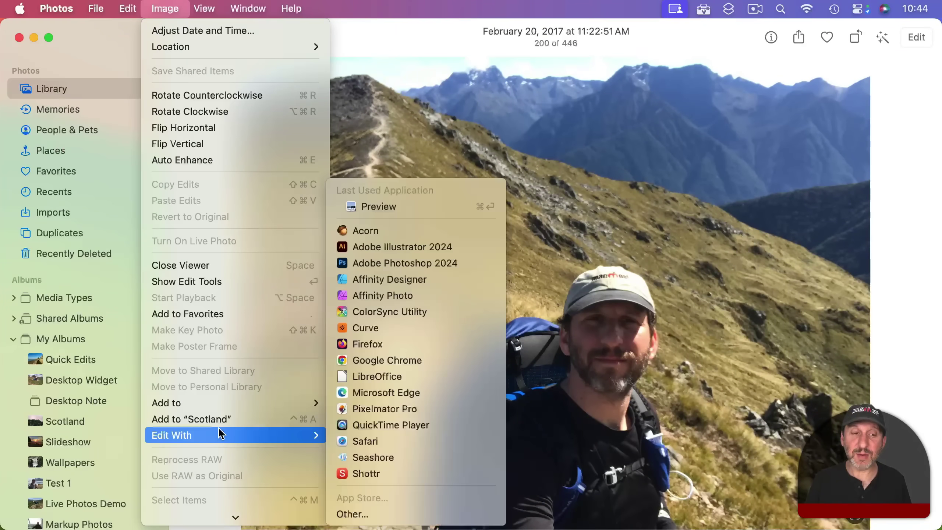
click(454, 208)
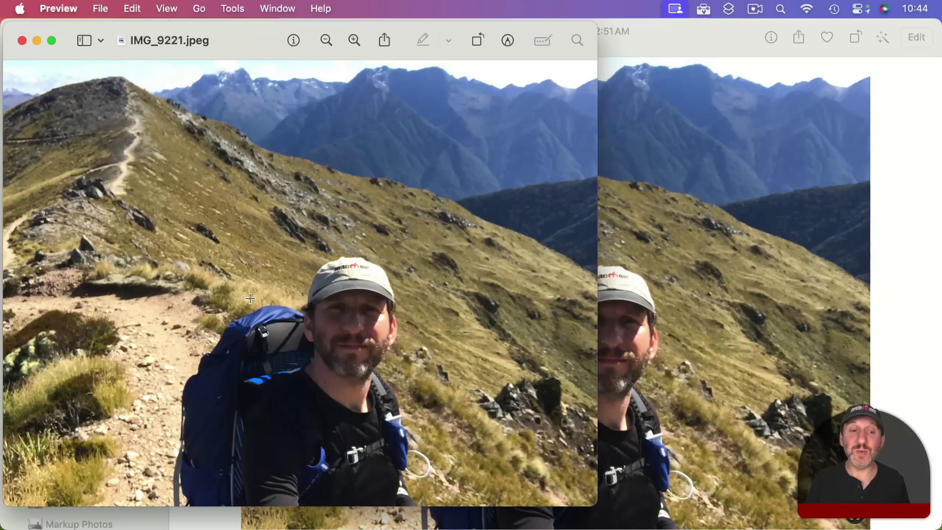
right_click(291, 243)
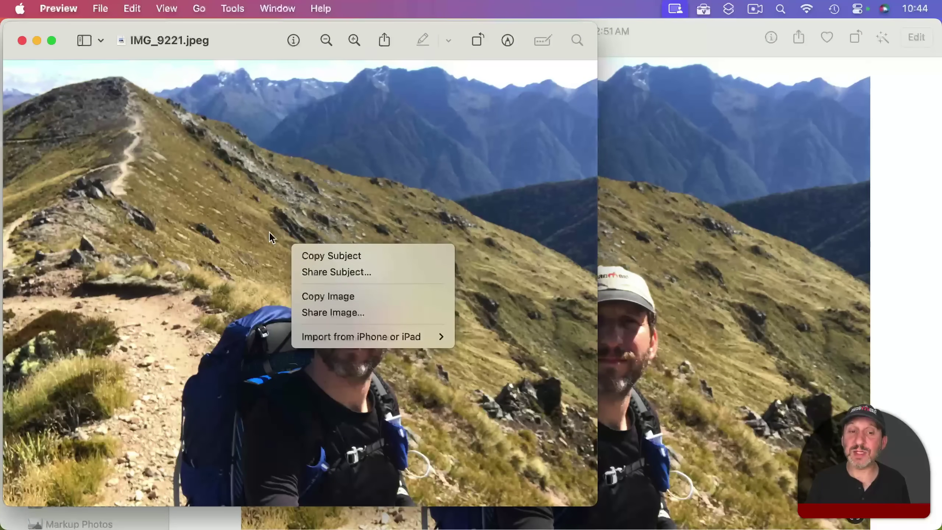
Dismiss the subject options, show the markup tools and draw a freehand Lasso Selection around part of the hillside above the hiker
click(269, 231)
click(508, 40)
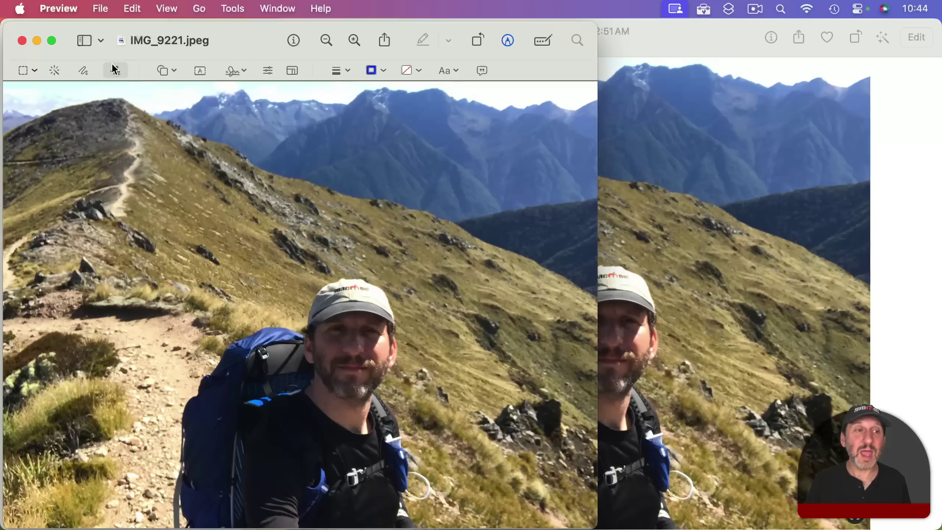
click(33, 72)
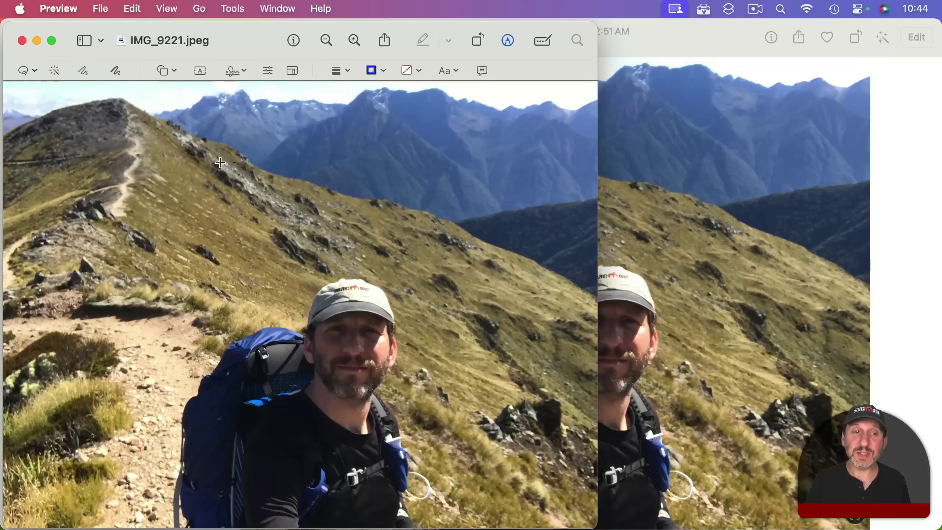
mouse_move(304, 268)
mouse_down()
mouse_move(246, 153)
mouse_move(222, 159)
mouse_up()
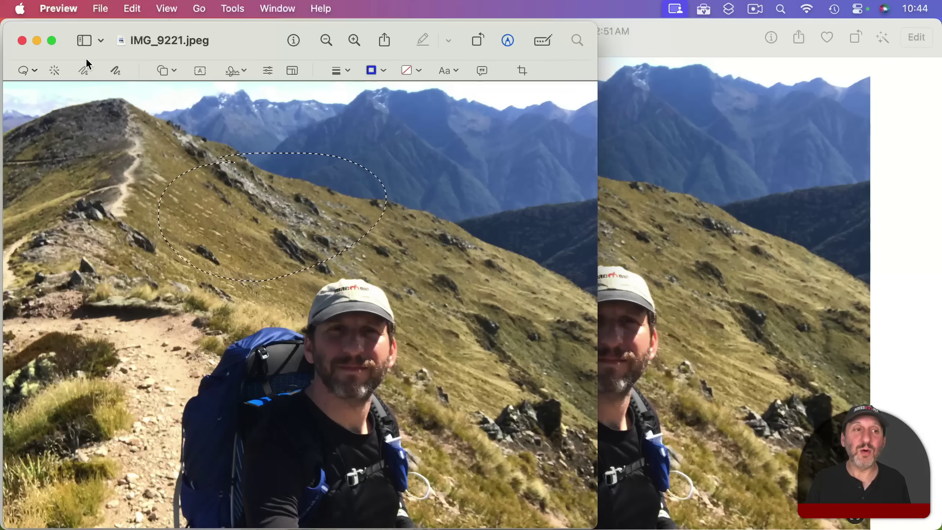
Select the hiker and his backpack by tracing their complete outline with the Smart Lasso
click(35, 71)
click(75, 139)
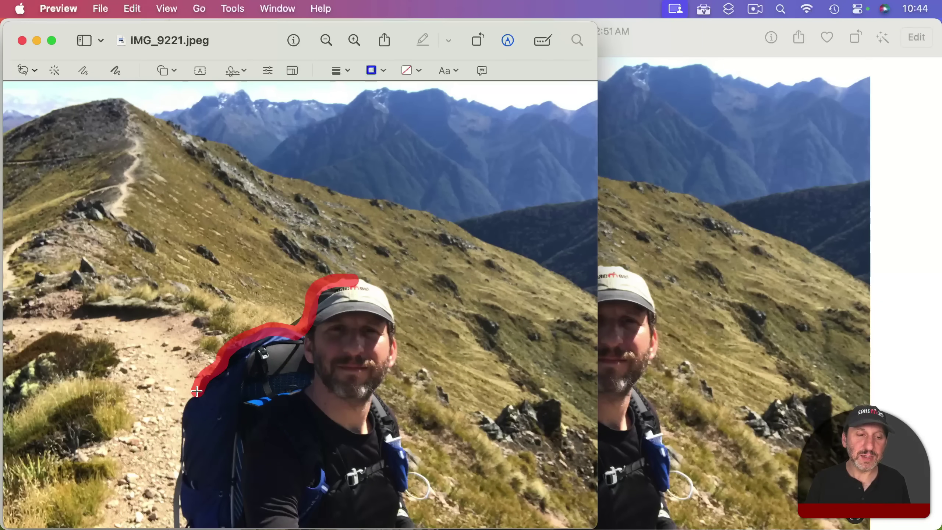
mouse_move(197, 392)
mouse_down()
mouse_move(175, 426)
mouse_move(185, 527)
mouse_move(400, 526)
mouse_move(407, 439)
mouse_up()
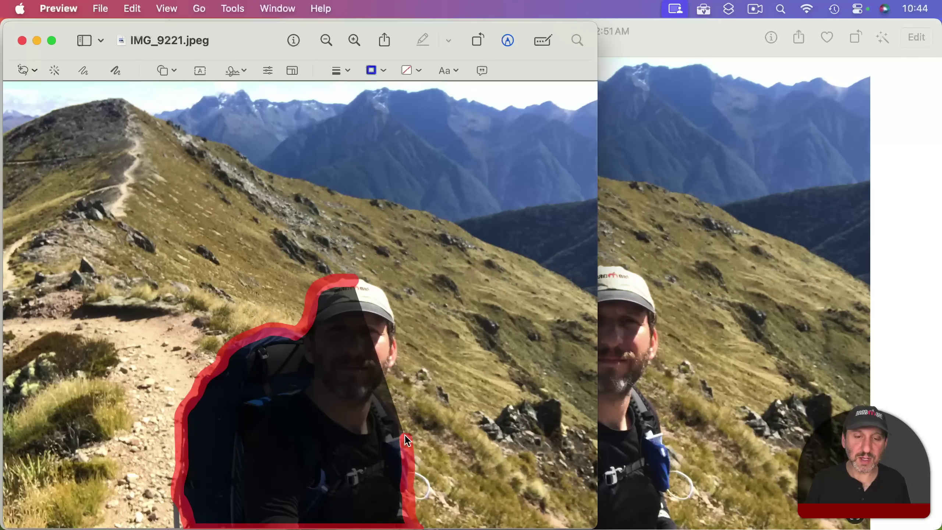
drag(386, 401, 396, 314)
drag(358, 283, 356, 283)
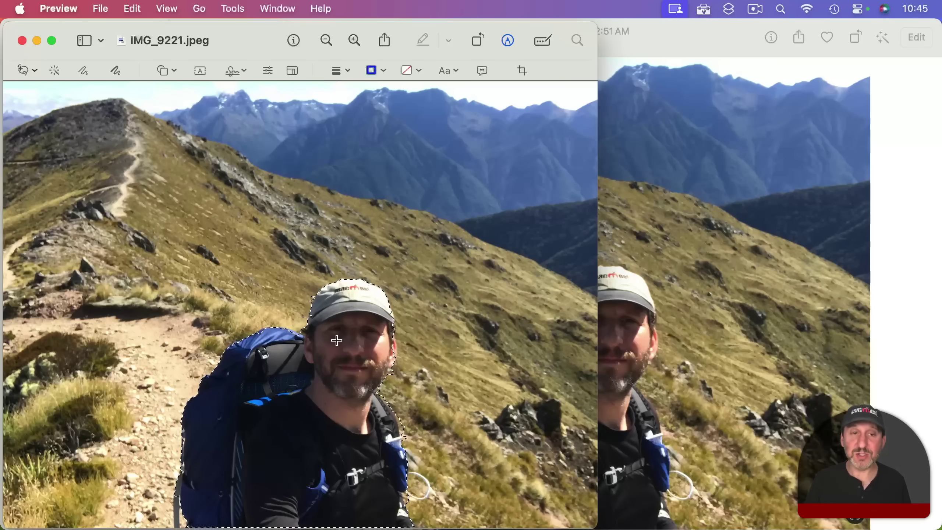
Close the hiker photo and open the wooden footbridge photo from the library in Preview for editing
click(23, 40)
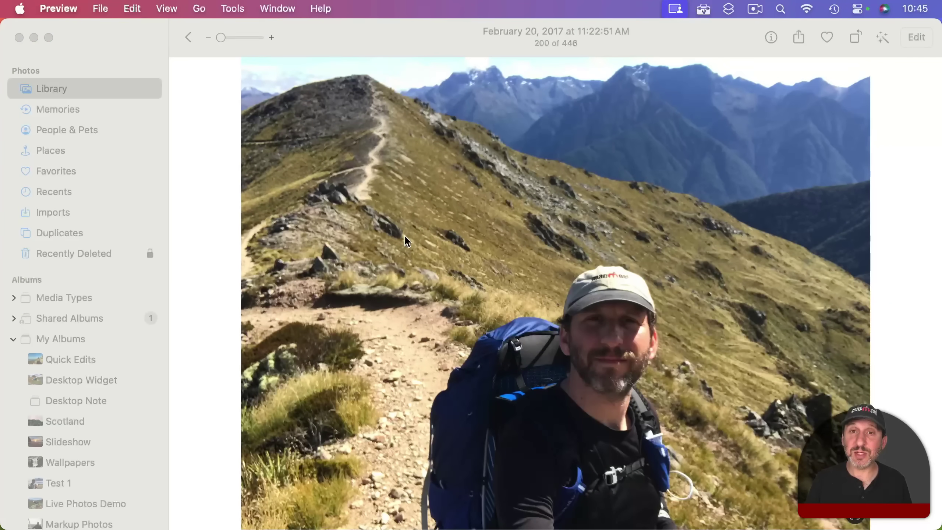
click(190, 39)
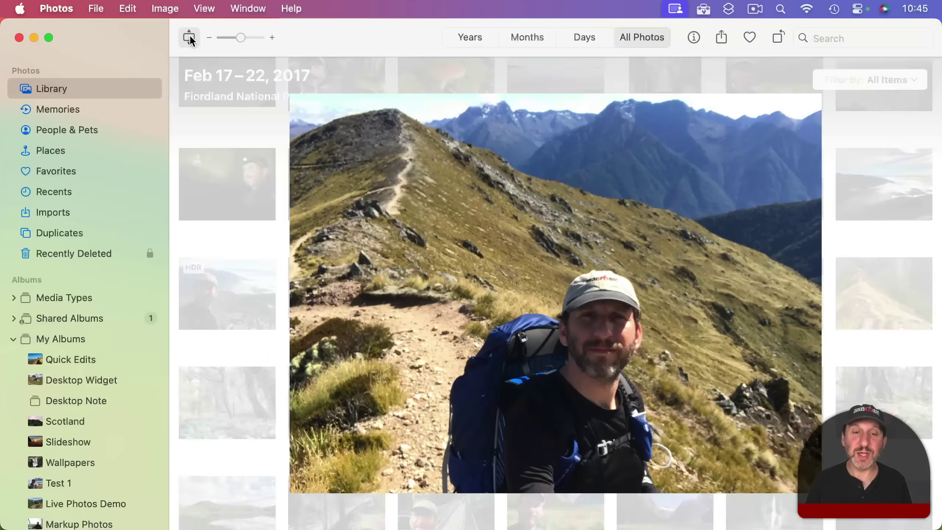
double_click(549, 417)
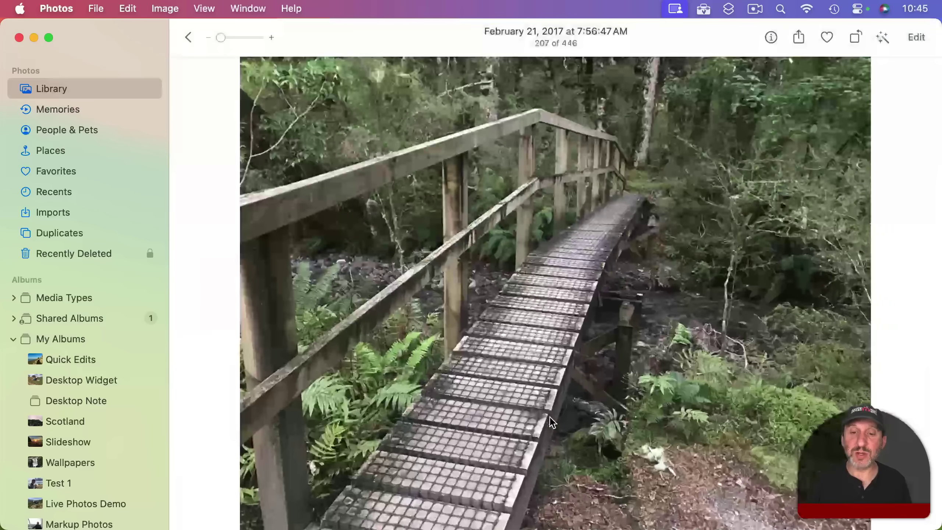
click(165, 8)
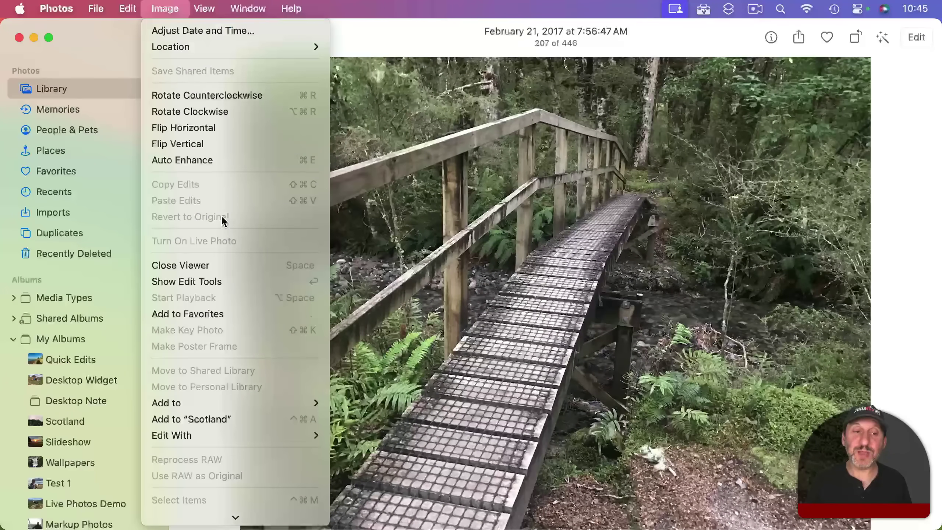
mouse_move(238, 435)
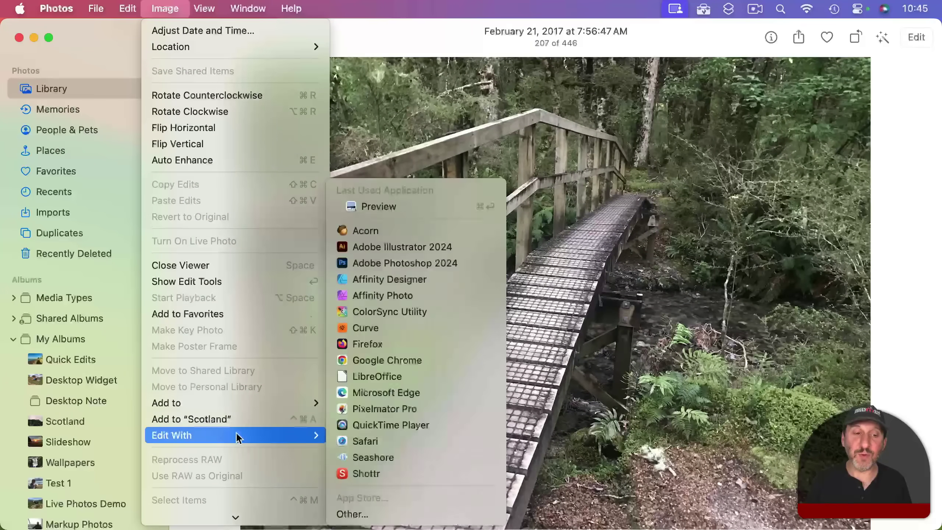
click(412, 208)
Paste the hiker onto the footbridge photo, move him to its lower-left corner and enlarge him
key(super+v)
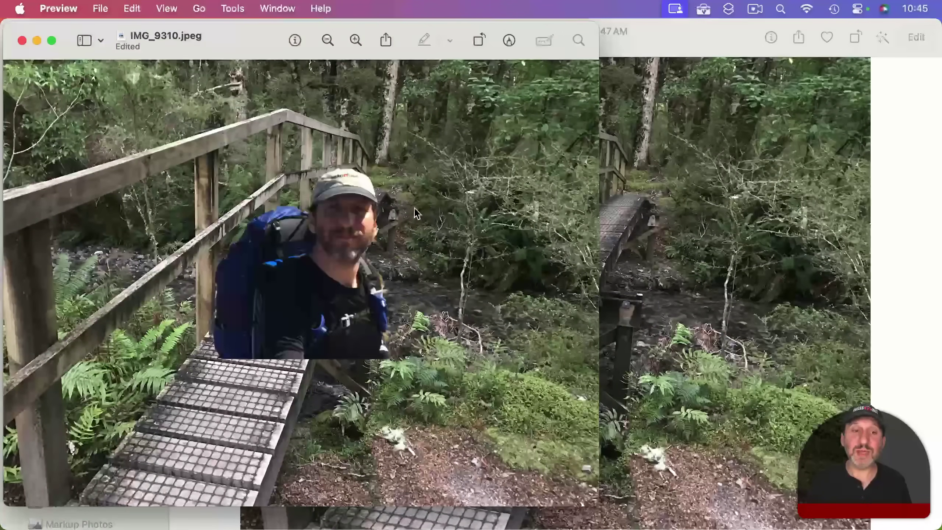
drag(348, 352, 198, 438)
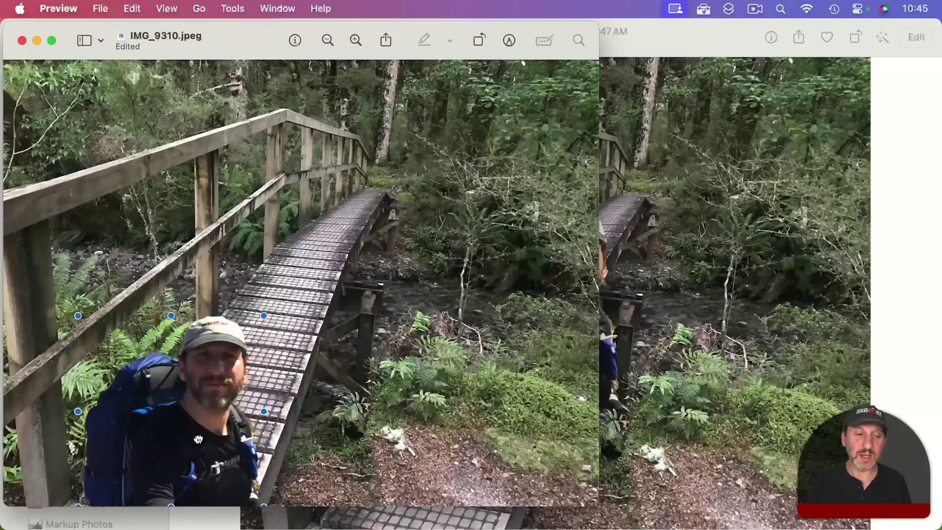
drag(264, 316, 405, 170)
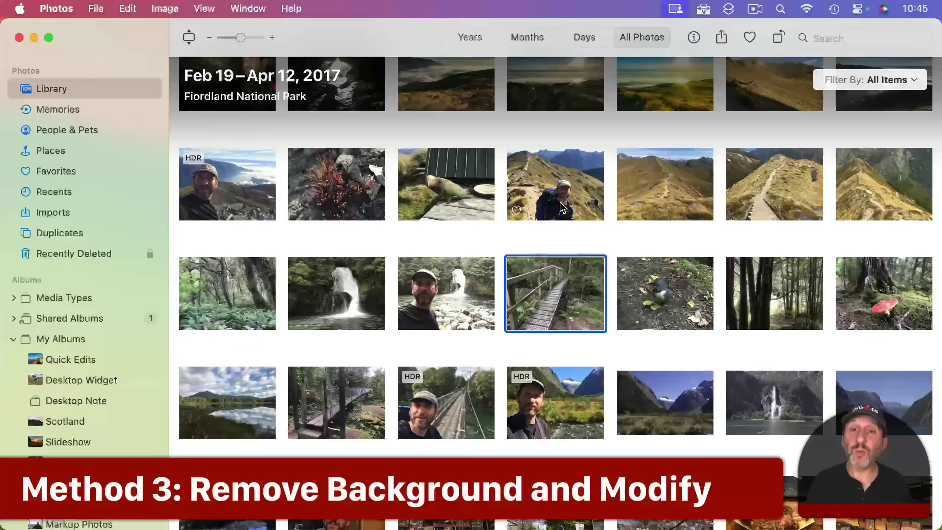
Open the hiker photo on the mountain trail in Preview for editing again and copy its subject
double_click(562, 207)
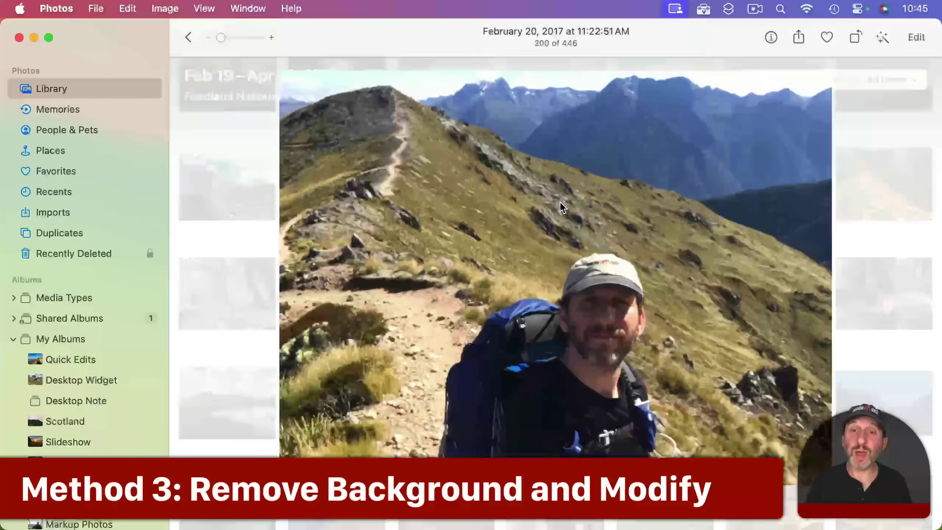
click(163, 7)
mouse_move(202, 433)
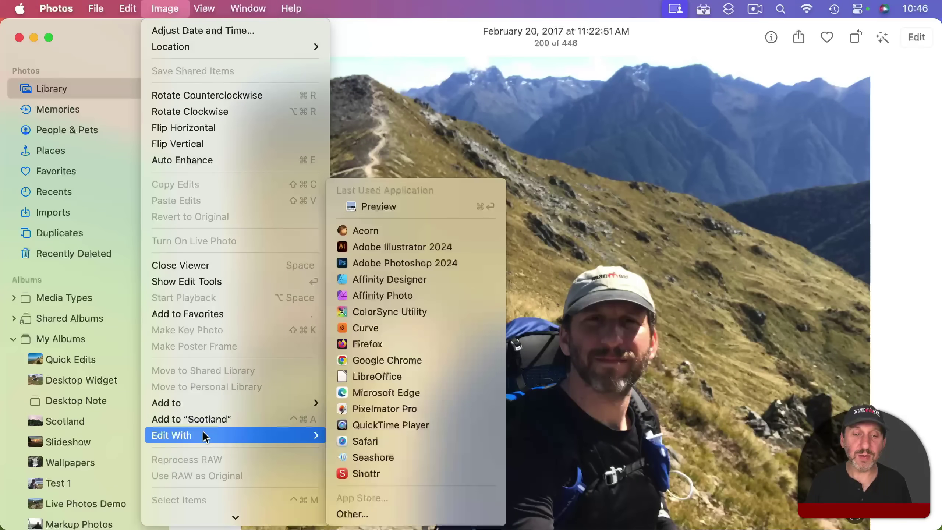
click(457, 208)
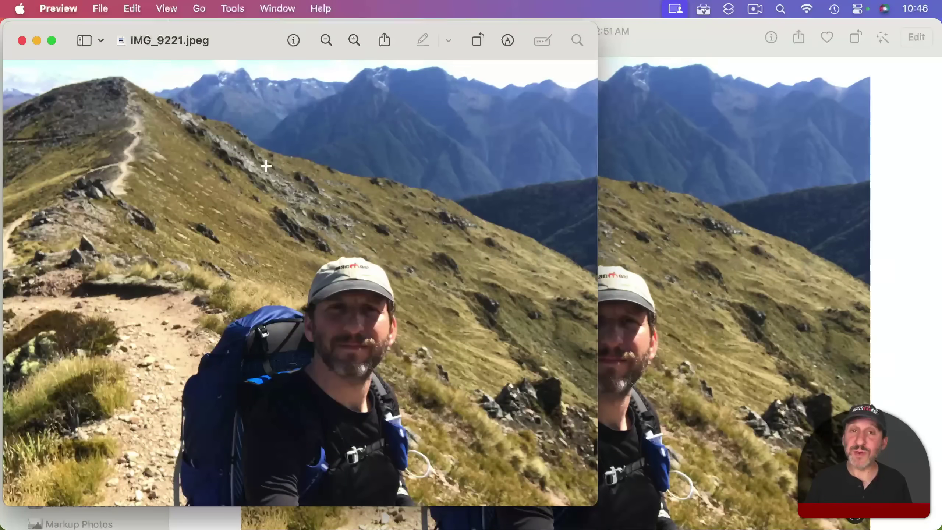
right_click(266, 166)
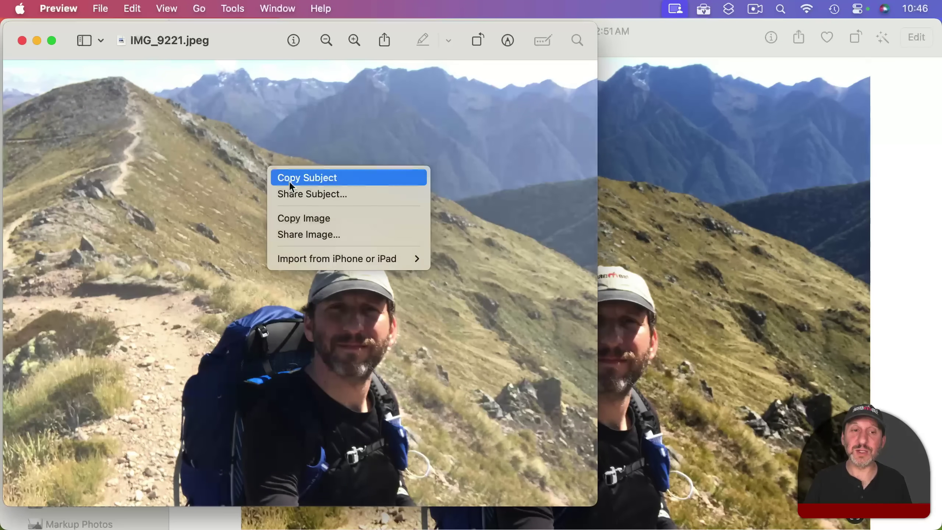
click(297, 178)
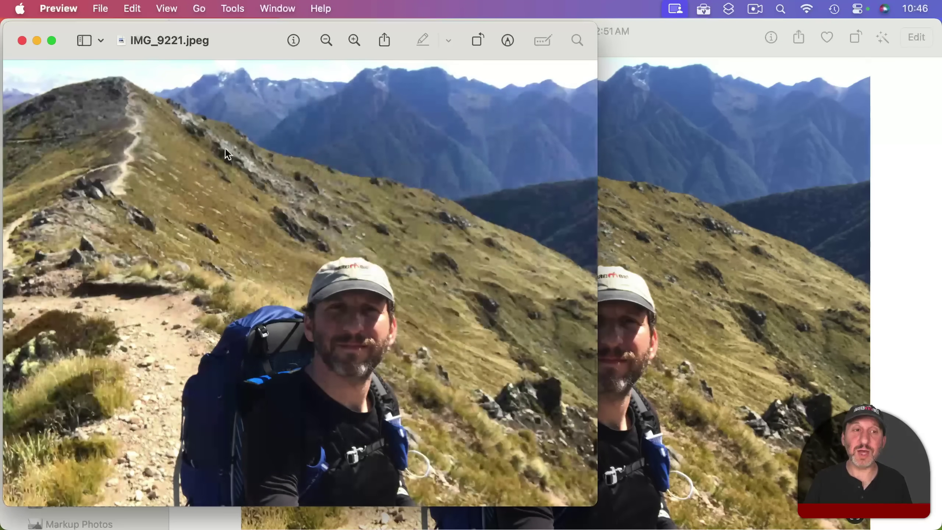
Remove the background from the hiker photo and convert the document to PNG
click(229, 9)
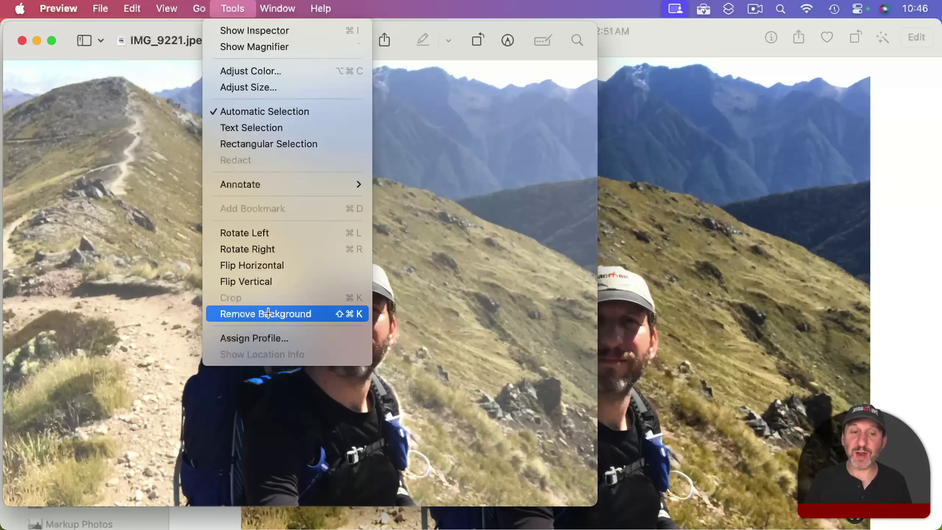
click(268, 314)
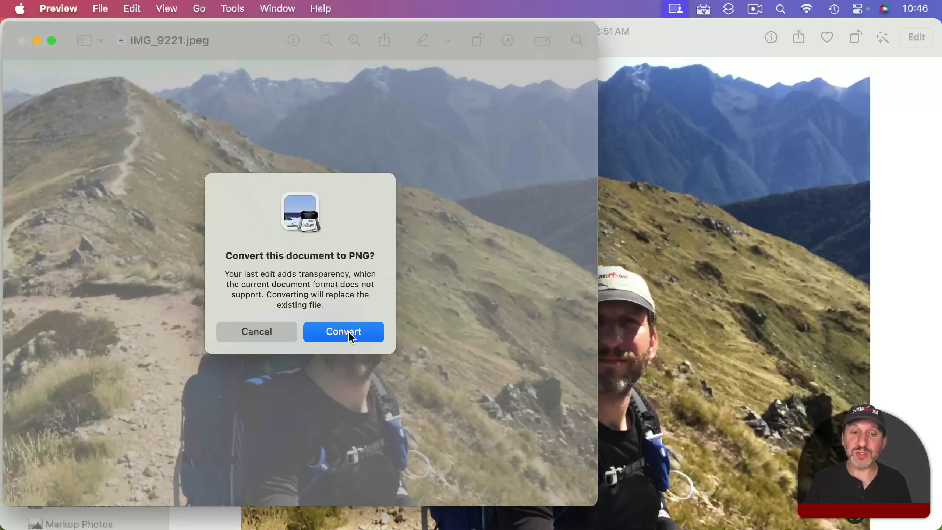
click(348, 331)
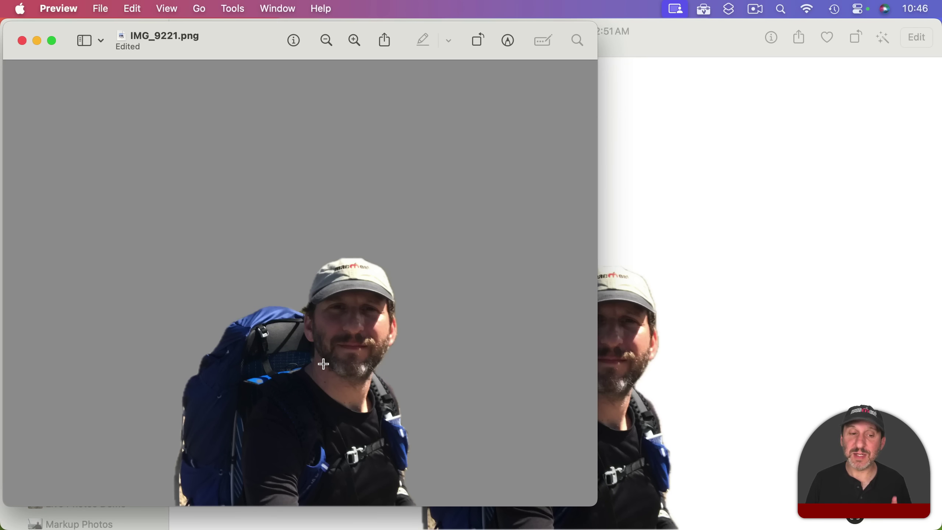
Select the leftover background along the outer edge of the backpack with Lasso Selection and delete it
scroll(253, 400, up, 5)
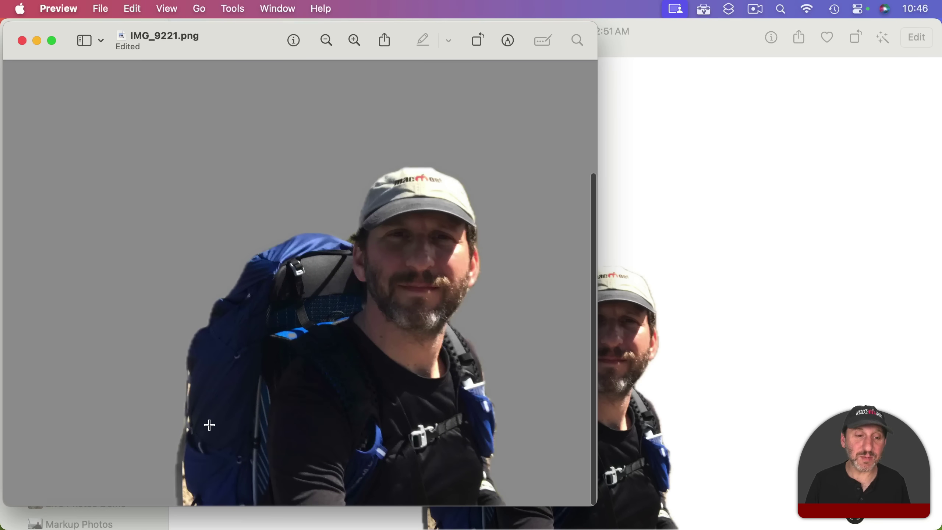
click(513, 43)
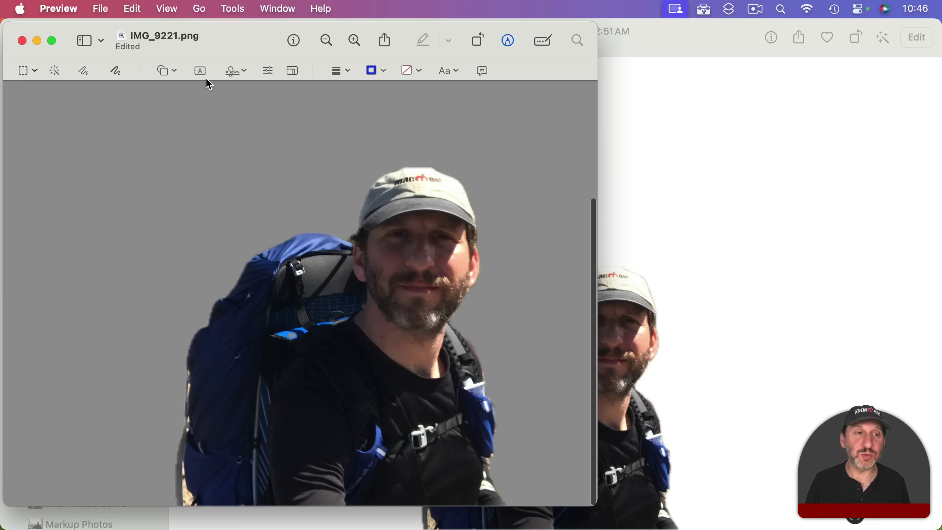
click(35, 71)
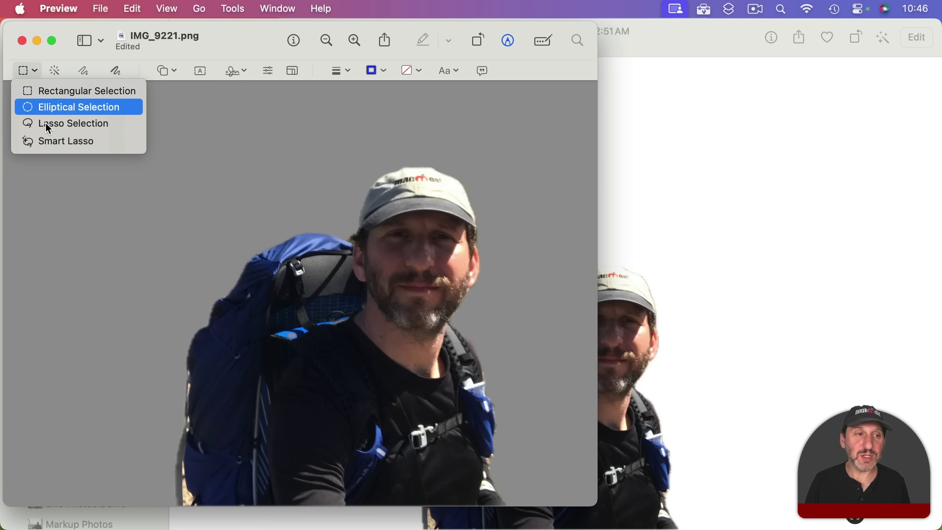
click(218, 400)
drag(187, 371, 187, 373)
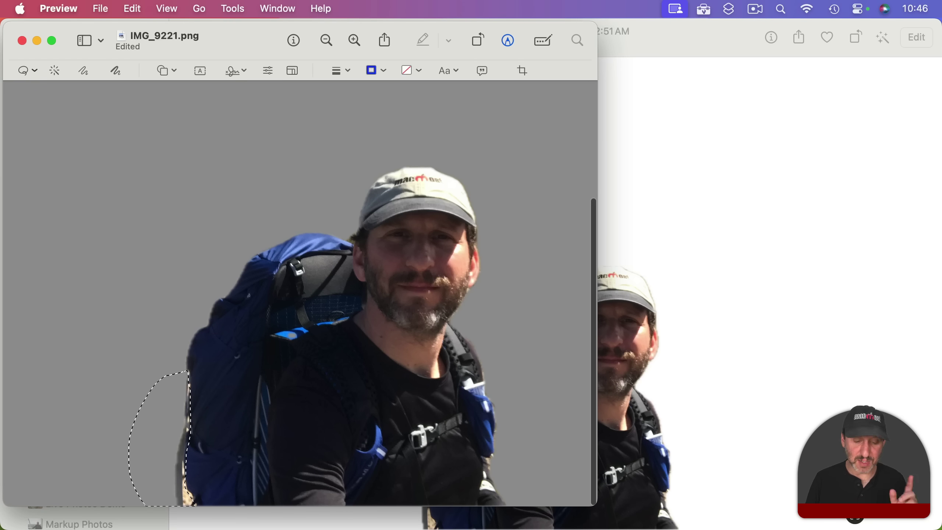
click(291, 384)
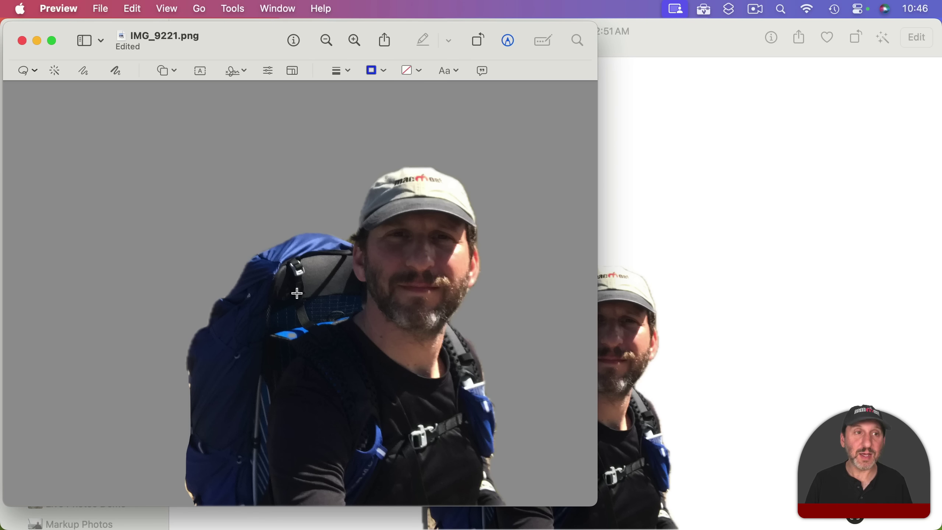
Close the cutout in Preview and revert the hiker photo to its original version in Photos
key(super+w)
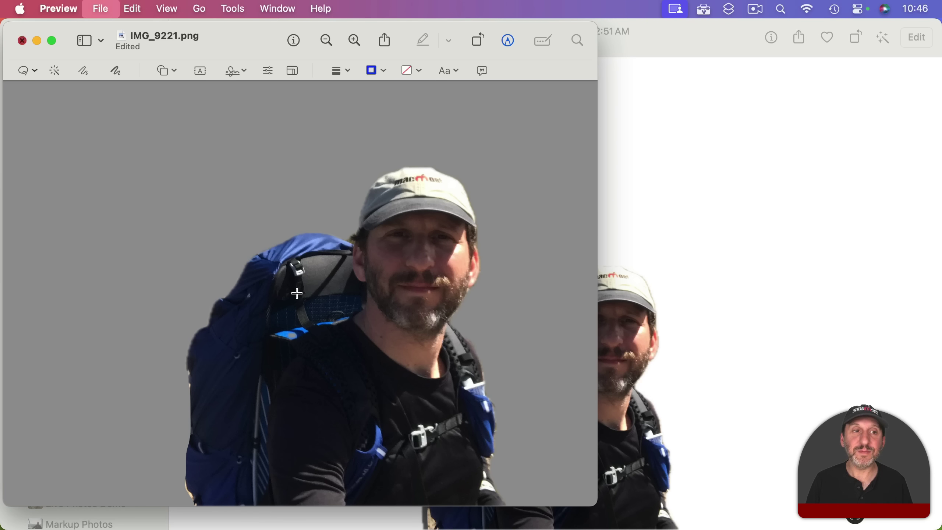
click(362, 115)
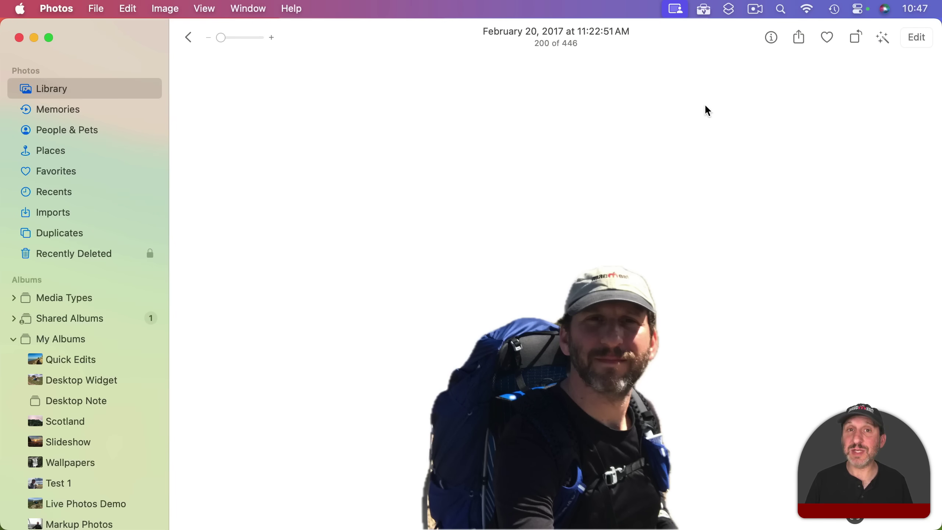
click(168, 7)
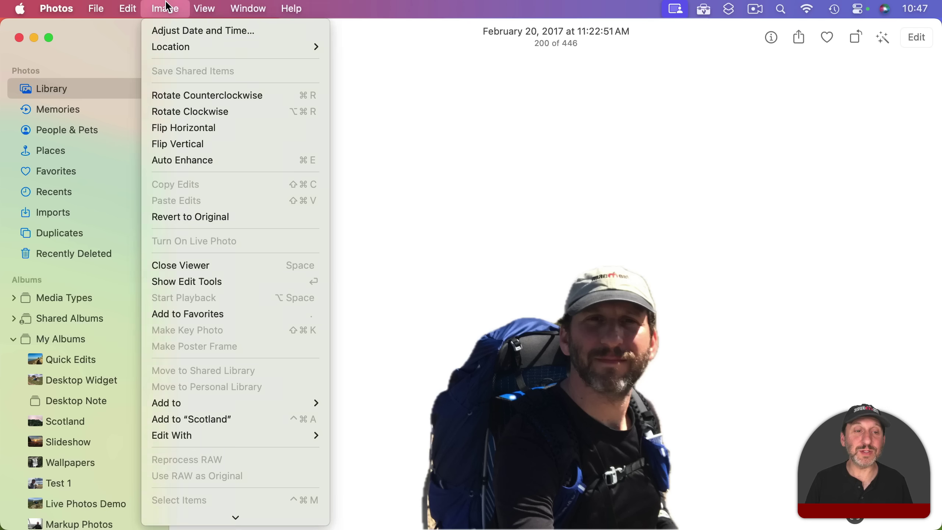
click(192, 214)
Open the forest photo with the bird on a branch from the library in Preview for editing
click(188, 36)
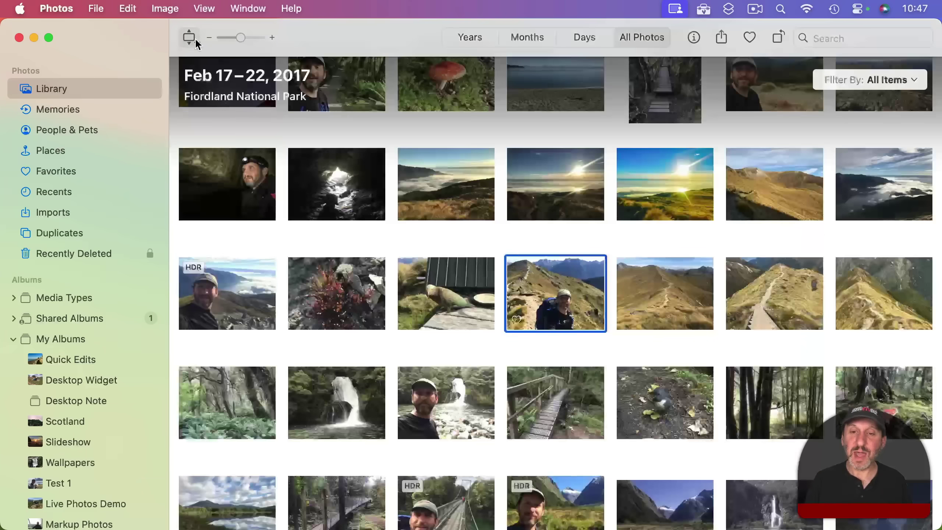
double_click(763, 387)
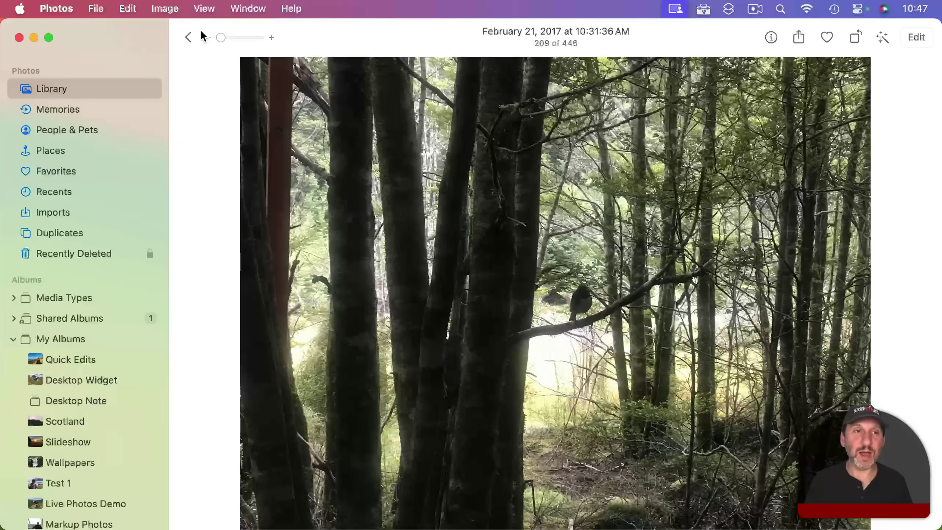
click(165, 8)
mouse_move(209, 431)
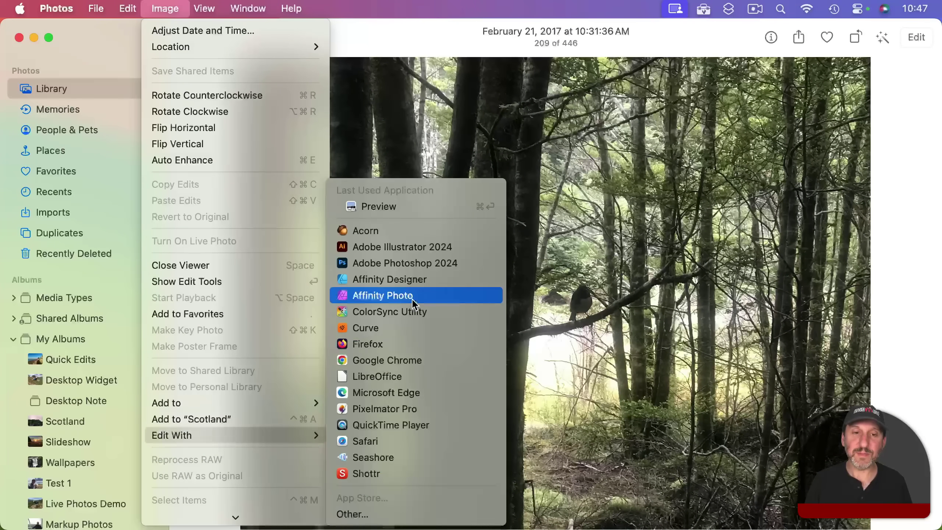
click(413, 206)
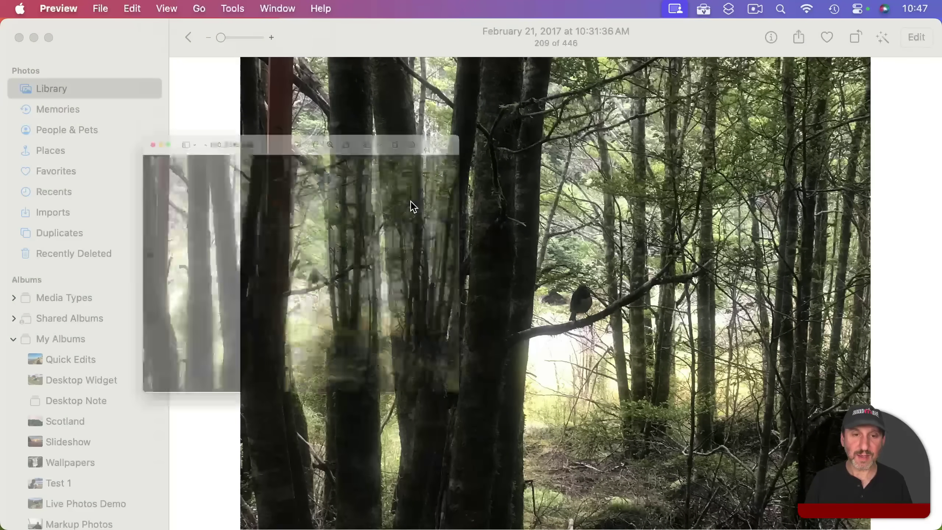
Paste the hiker cutout onto the forest photo, enlarge it in the lower-left part, and close the composite to return to Photos
key(super+v)
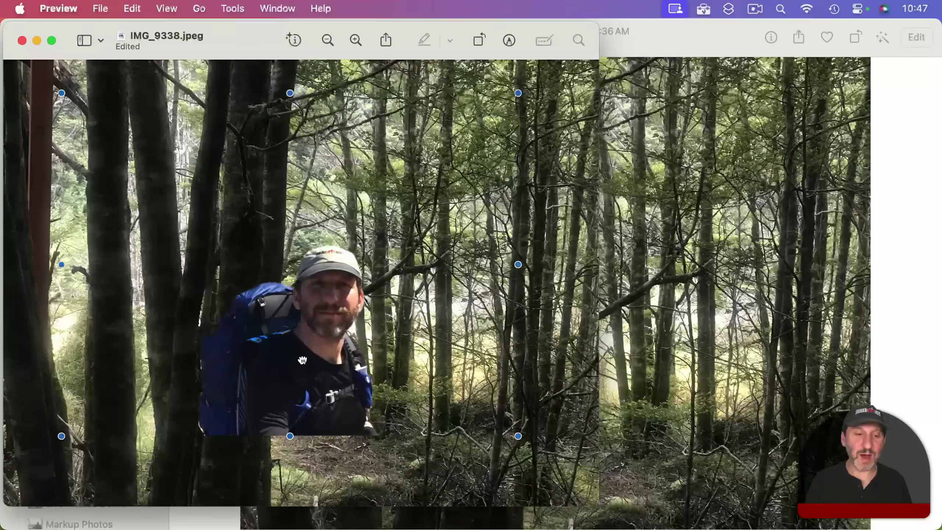
drag(302, 360, 170, 425)
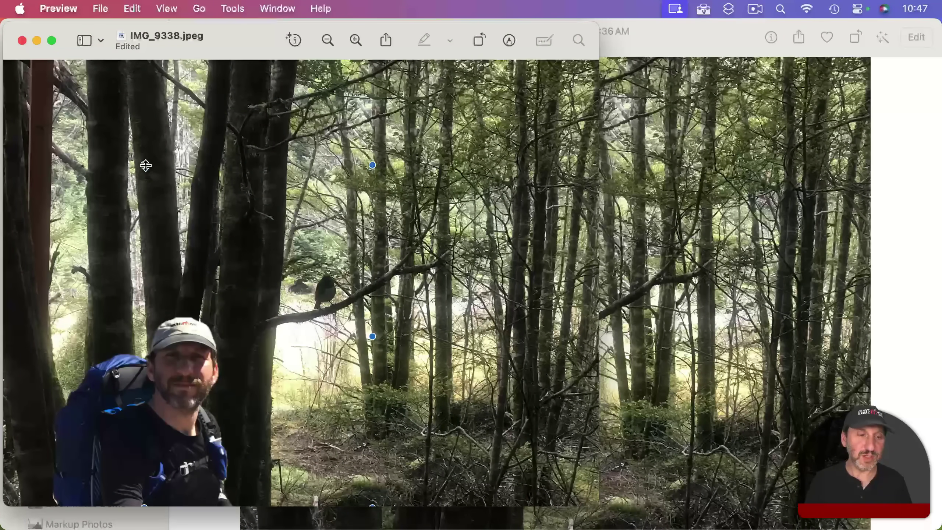
drag(146, 166, 166, 5)
drag(210, 315, 231, 316)
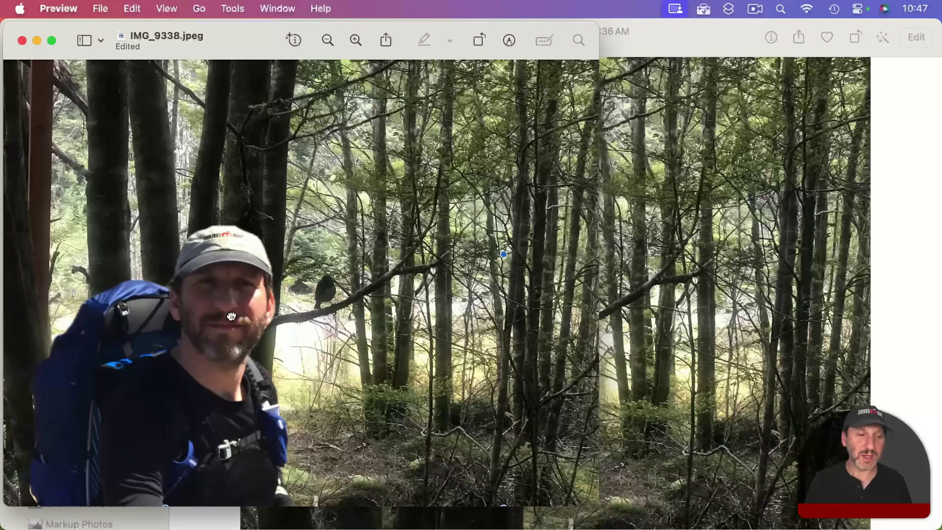
key(super+w)
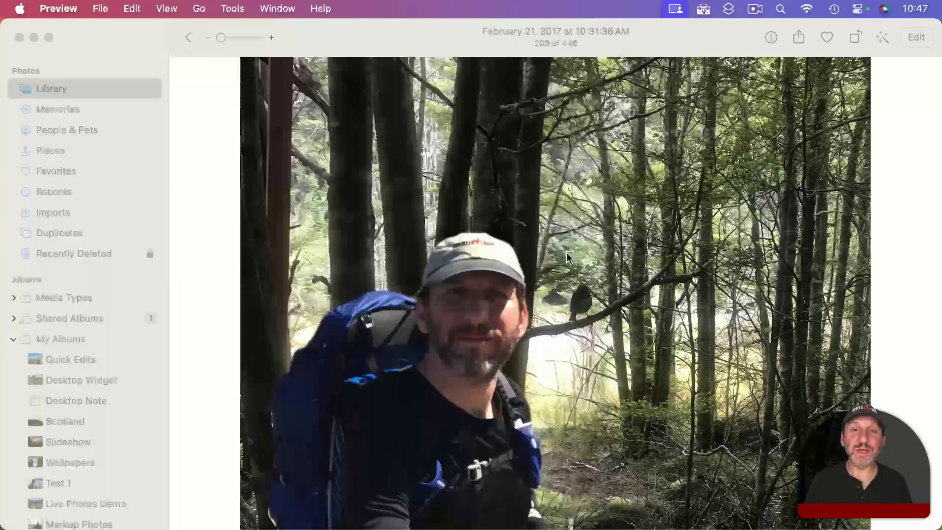
click(386, 40)
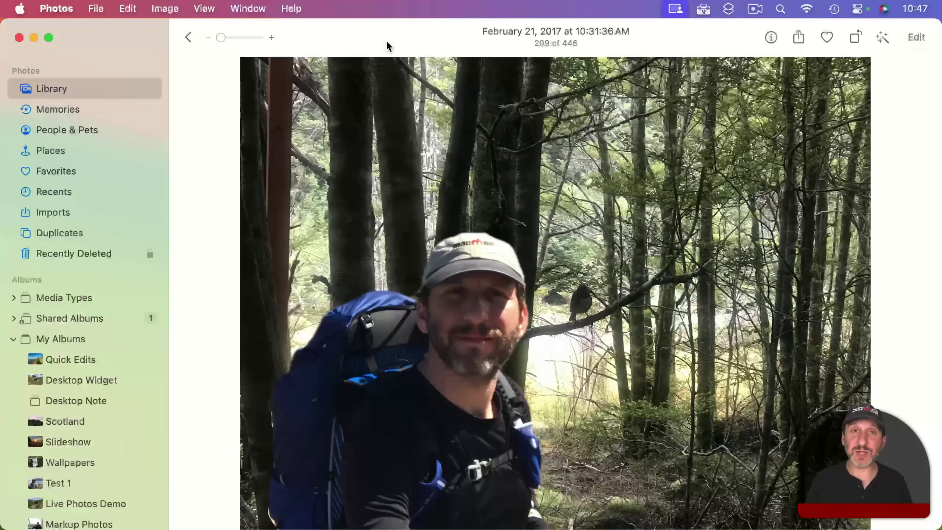